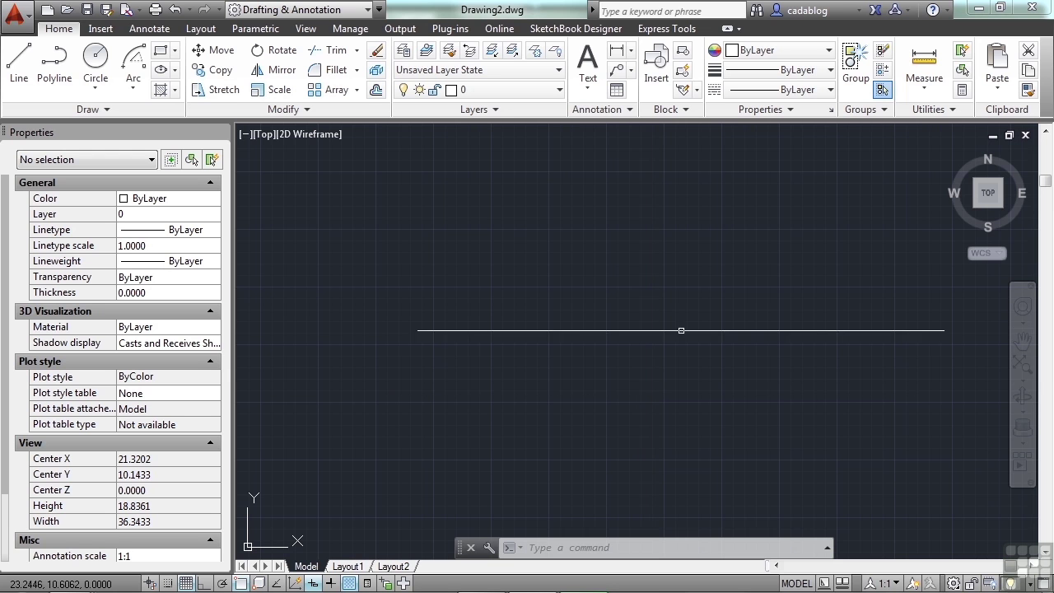
Open blocks_and_tables_-_imperial.dwg from the 08 folder under Projects
{"action": "left_click", "coordinate": [697, 298]}
{"action": "type", "text": "open"}
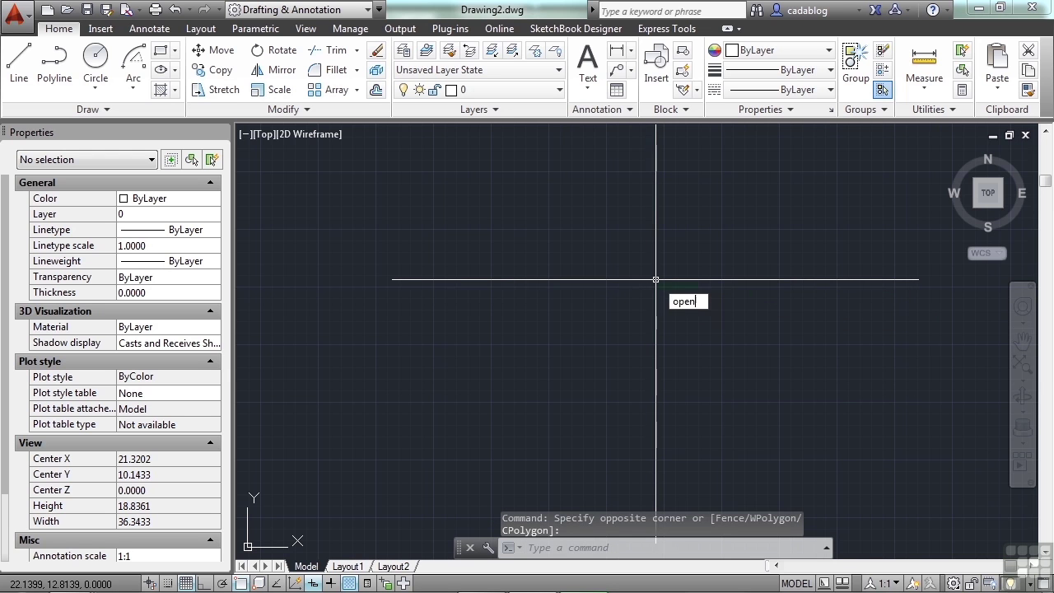
{"action": "key", "text": "Return"}
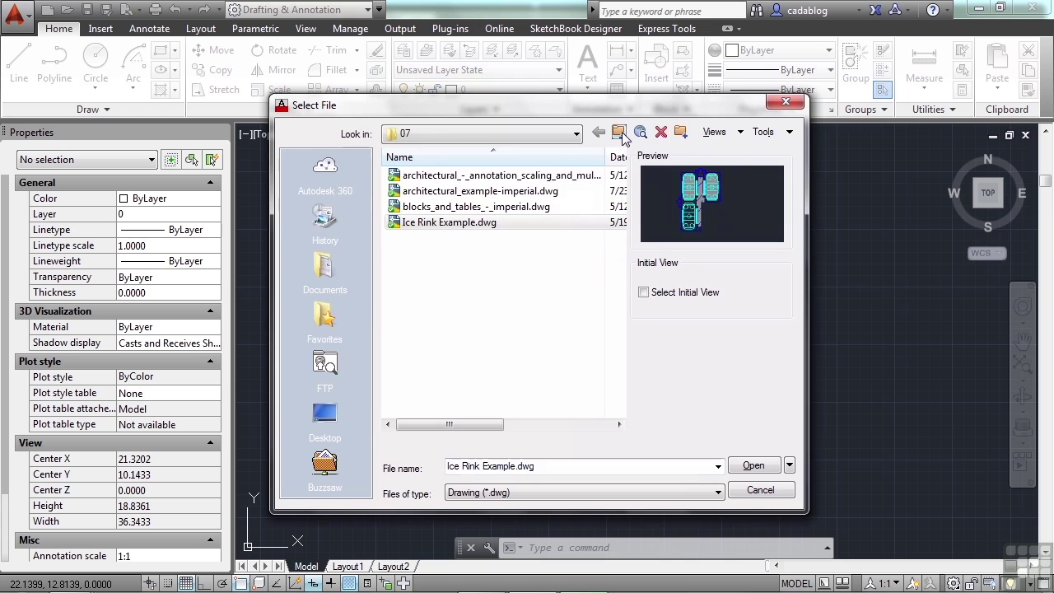
{"action": "left_click", "coordinate": [618, 132]}
{"action": "double_click", "coordinate": [419, 256]}
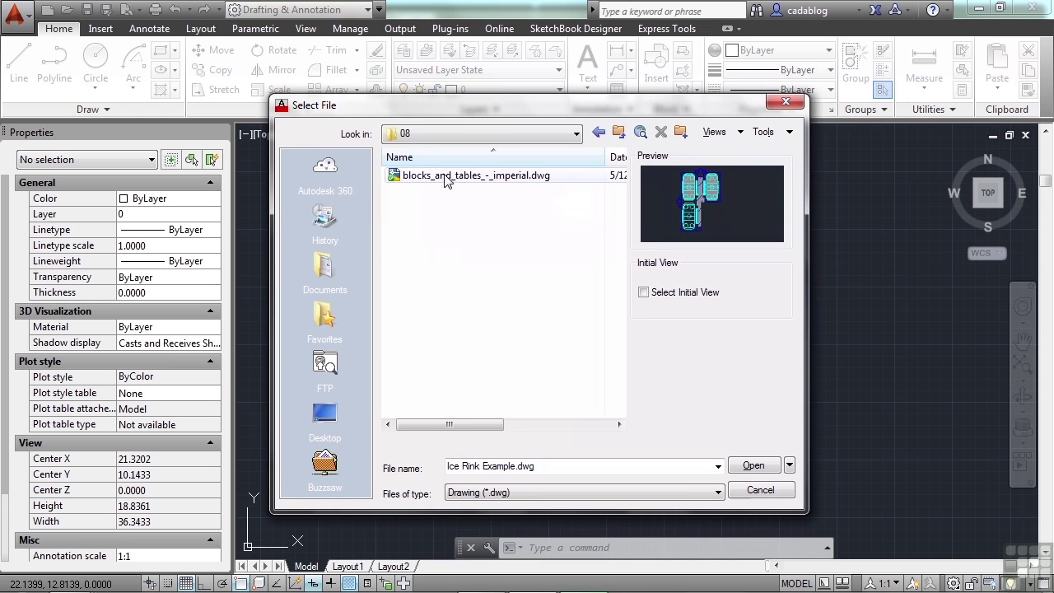
{"action": "double_click", "coordinate": [449, 179]}
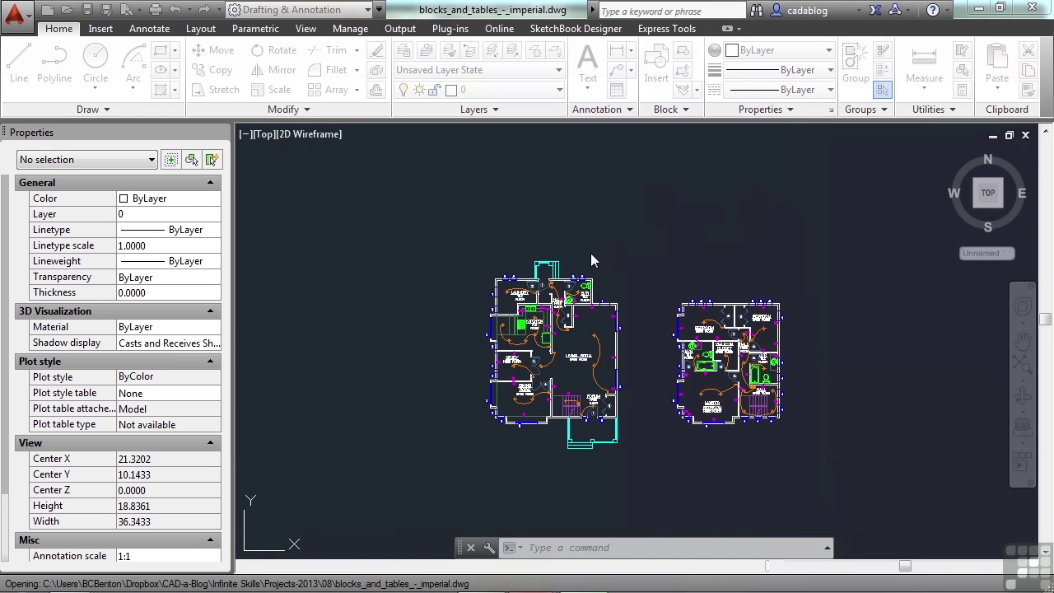
{"action": "scroll", "coordinate": [563, 357], "scroll_direction": "up", "scroll_amount": 6}
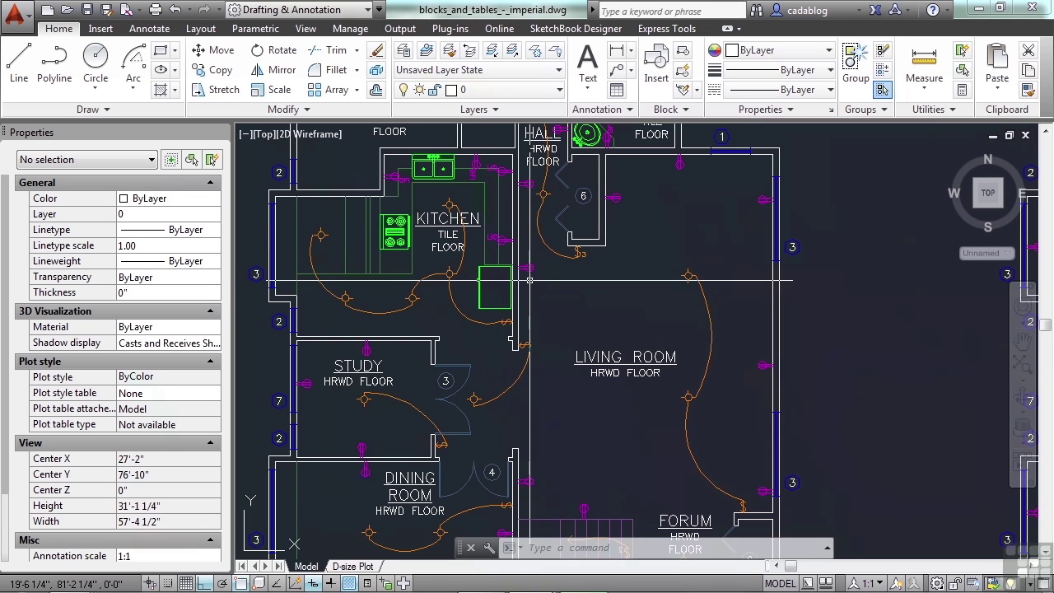
{"action": "scroll", "coordinate": [522, 278], "scroll_direction": "down", "scroll_amount": 2}
{"action": "scroll", "coordinate": [522, 277], "scroll_direction": "down", "scroll_amount": 4}
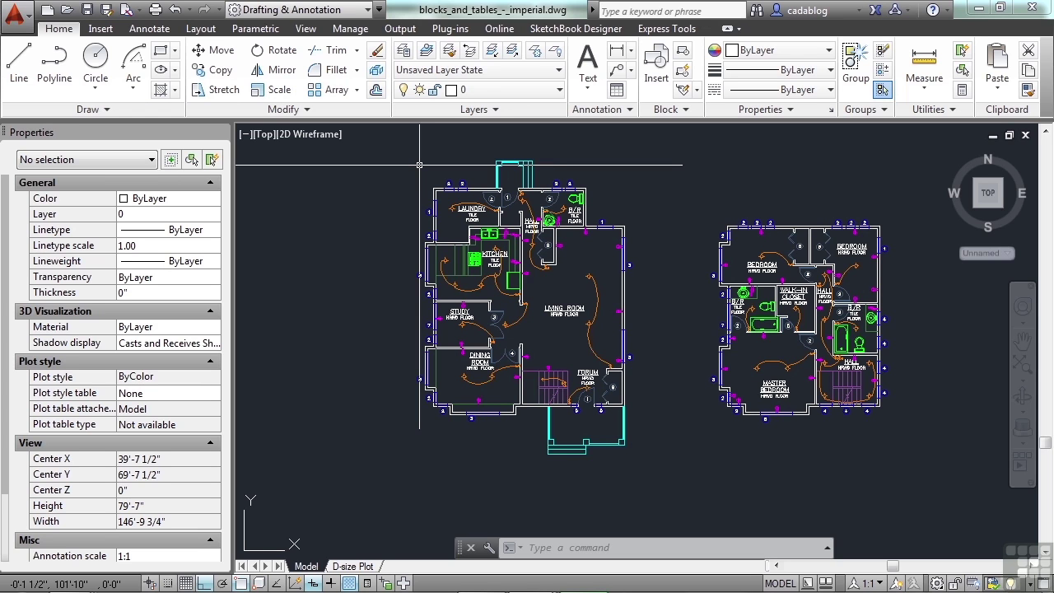
{"action": "key", "text": "F3"}
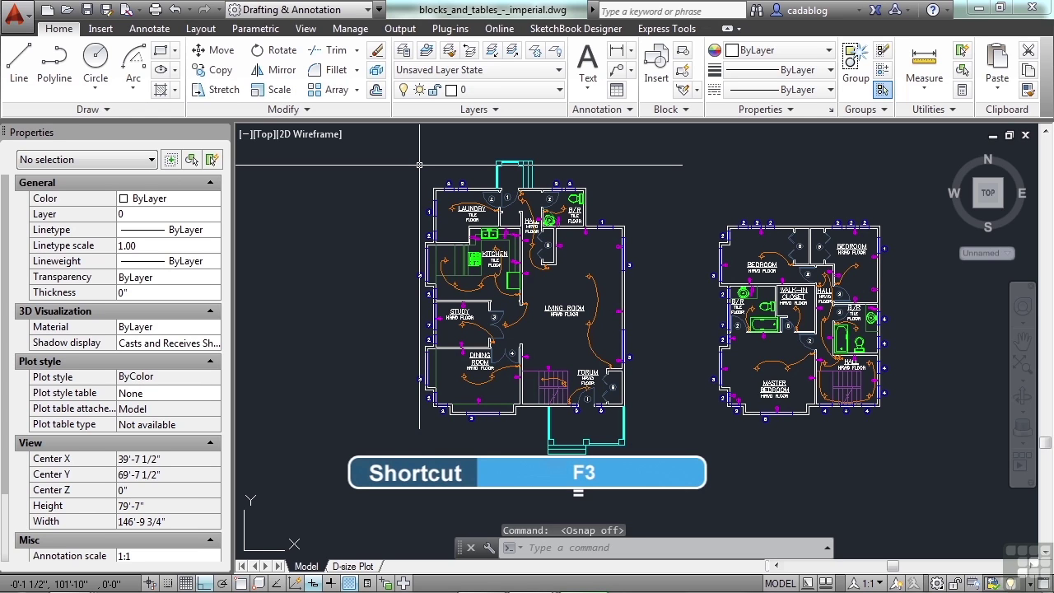
{"action": "key", "text": "F3"}
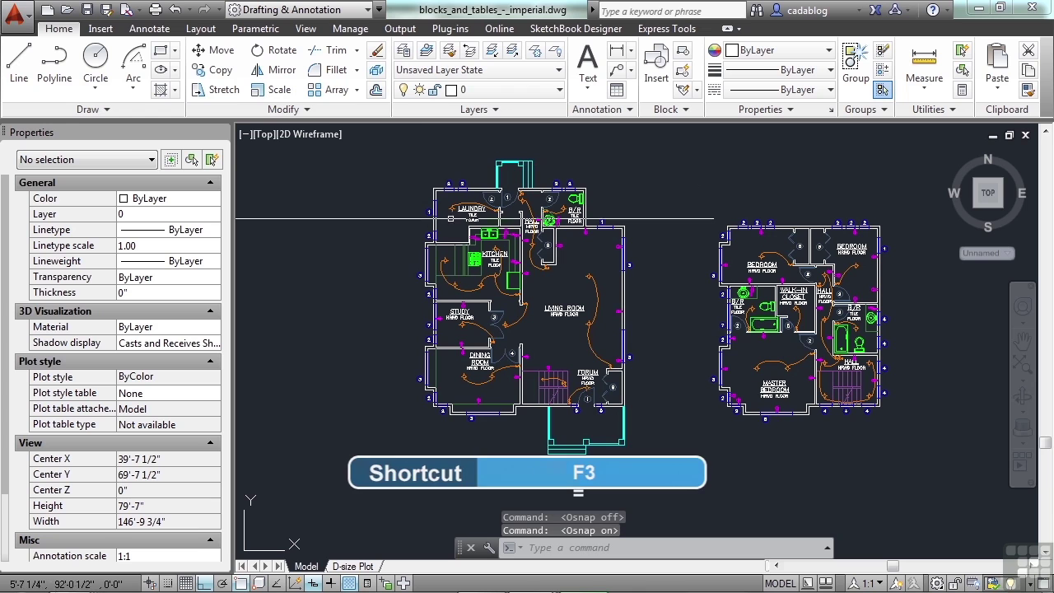
{"action": "key", "text": "F3"}
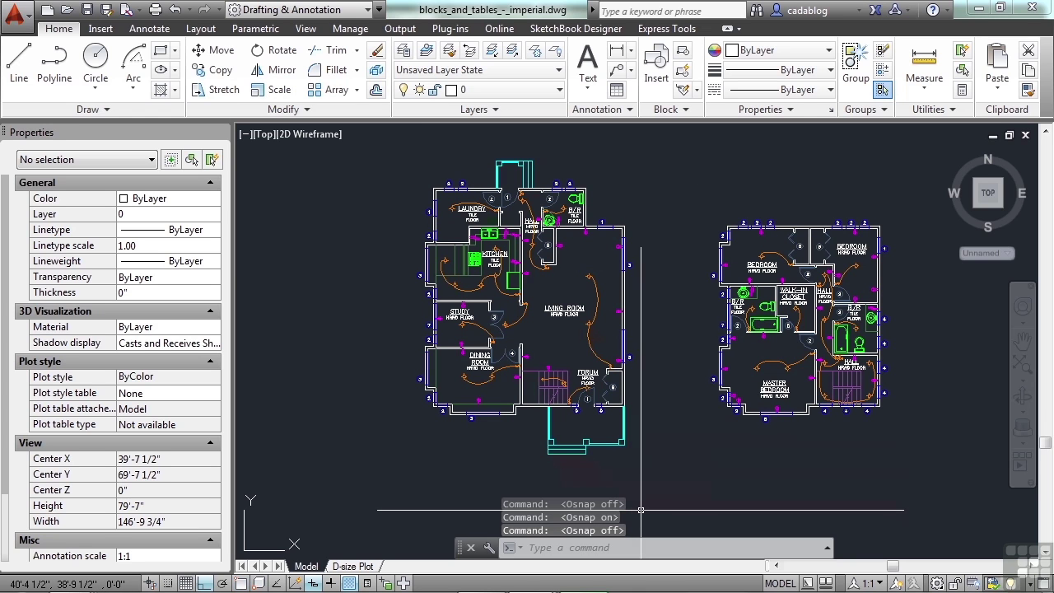
{"action": "key", "text": "F3"}
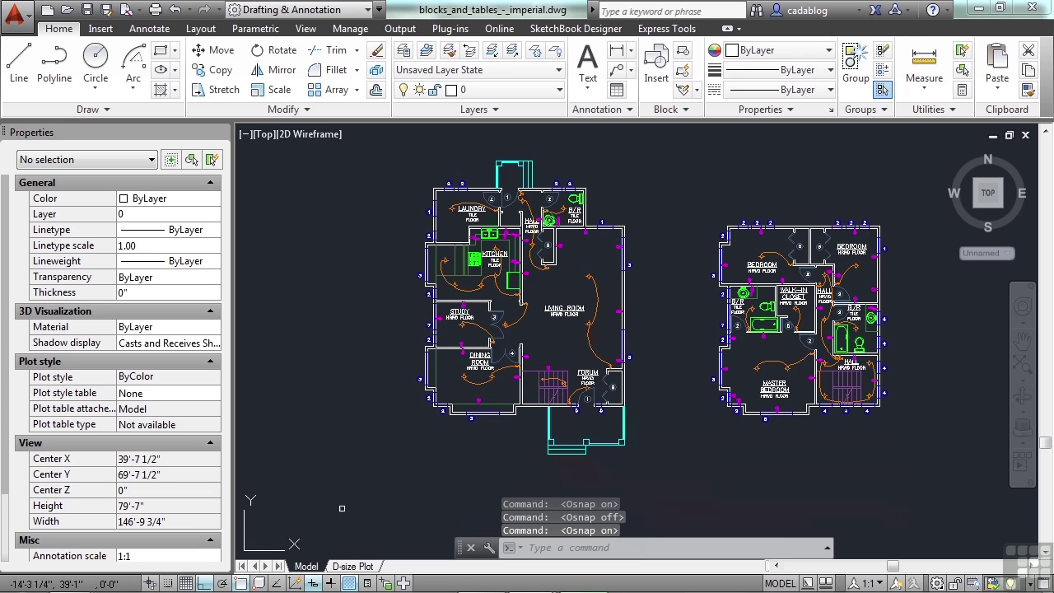
{"action": "left_click", "coordinate": [242, 583]}
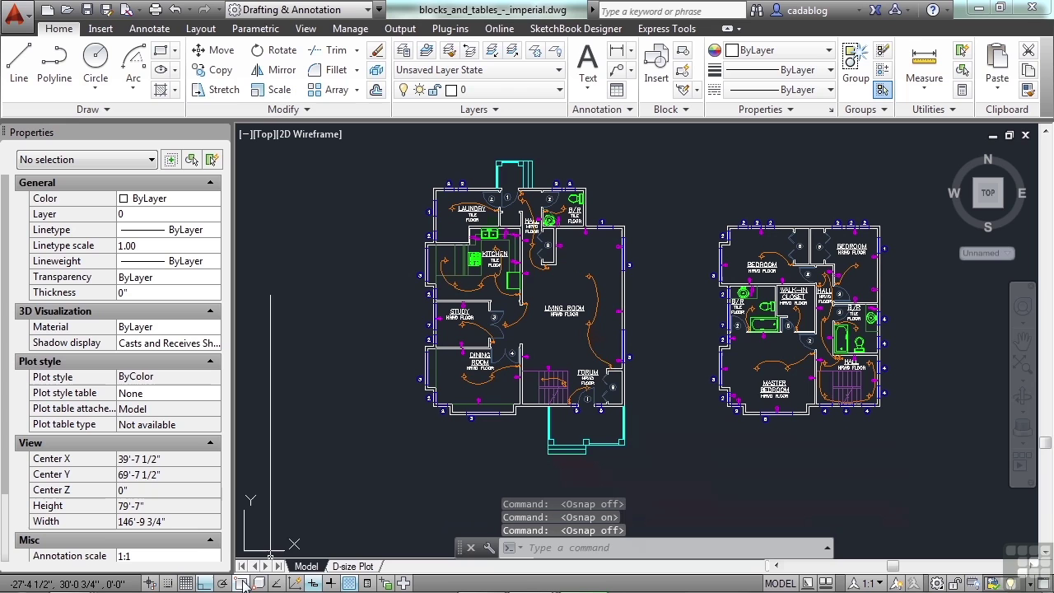
{"action": "left_click", "coordinate": [242, 583]}
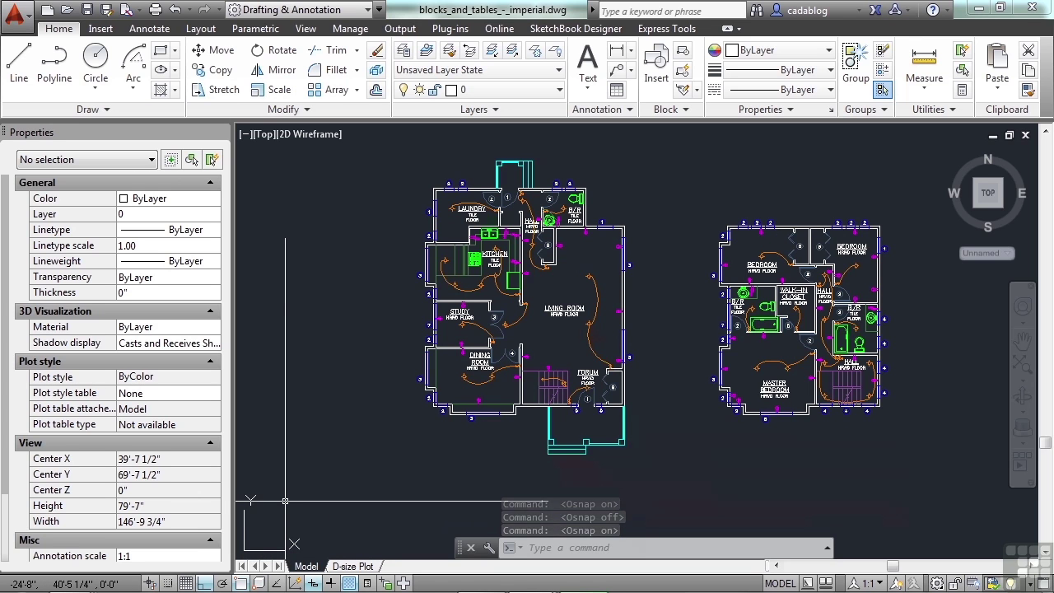
{"action": "left_click", "coordinate": [242, 583]}
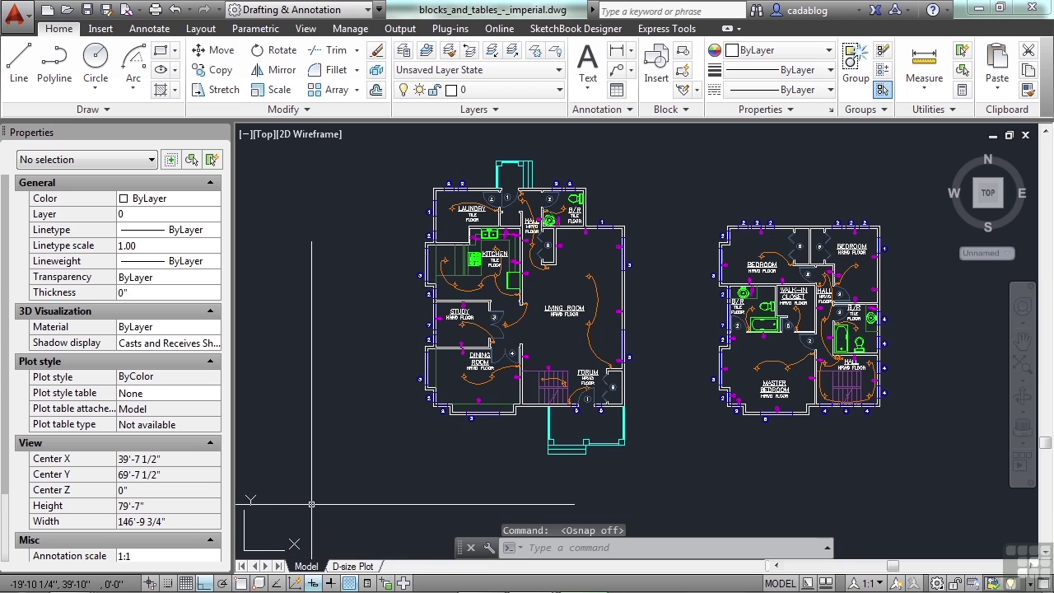
{"action": "left_click", "coordinate": [243, 583]}
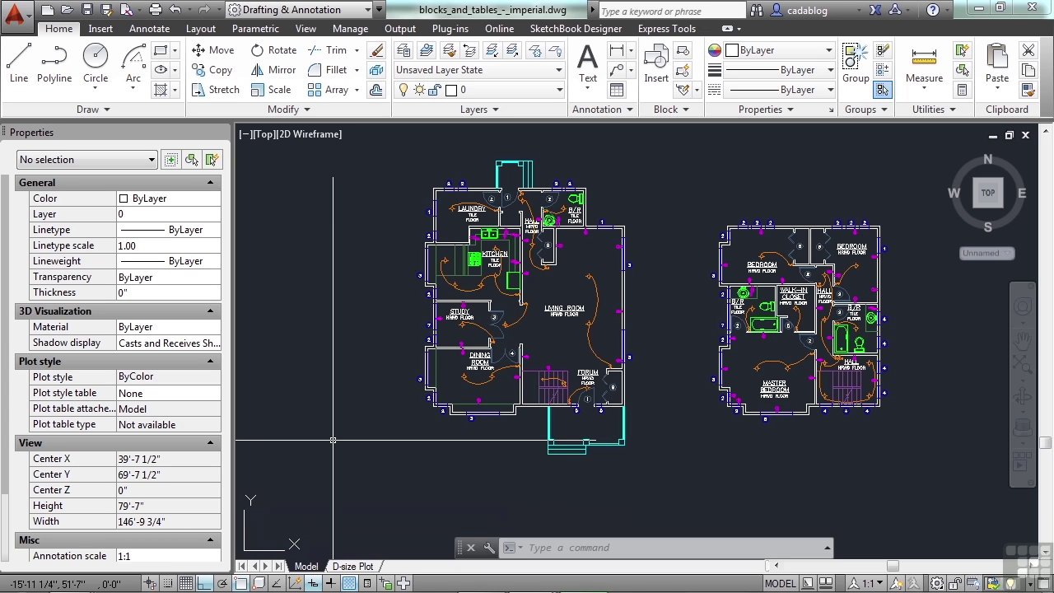
Open the Object Snap page of Drafting Settings with OS and try Select All, then Clear All
{"action": "type", "text": "OS"}
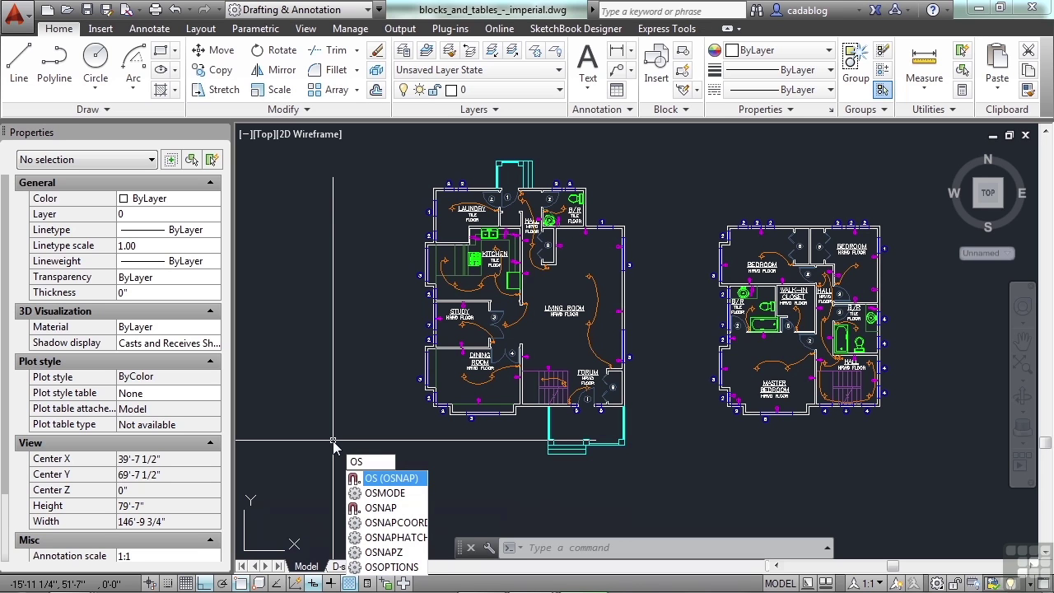
{"action": "key", "text": "Return"}
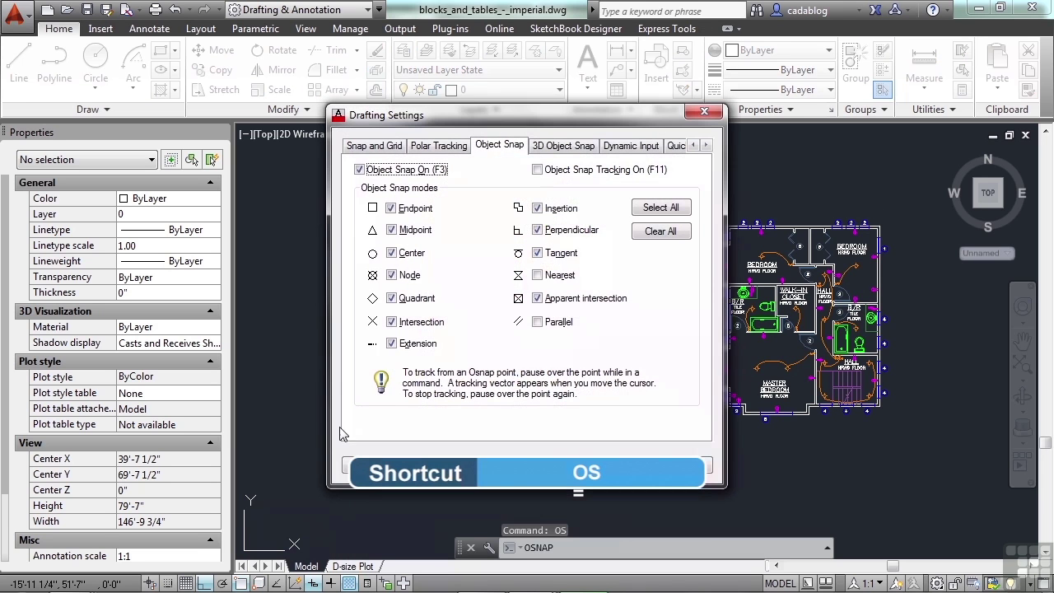
{"action": "left_click", "coordinate": [504, 149]}
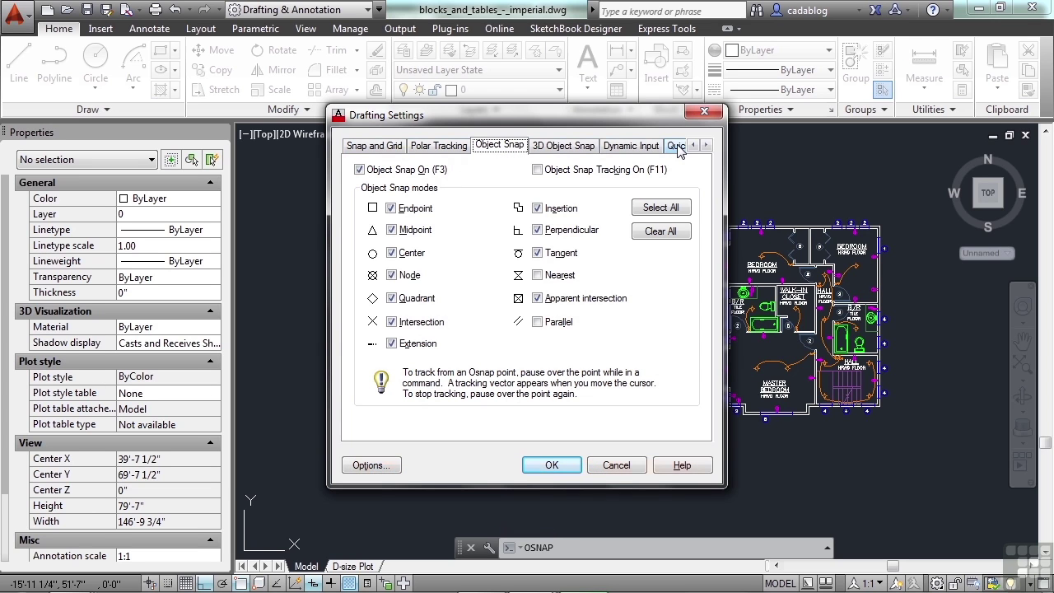
{"action": "left_click", "coordinate": [705, 145]}
{"action": "left_click", "coordinate": [706, 146]}
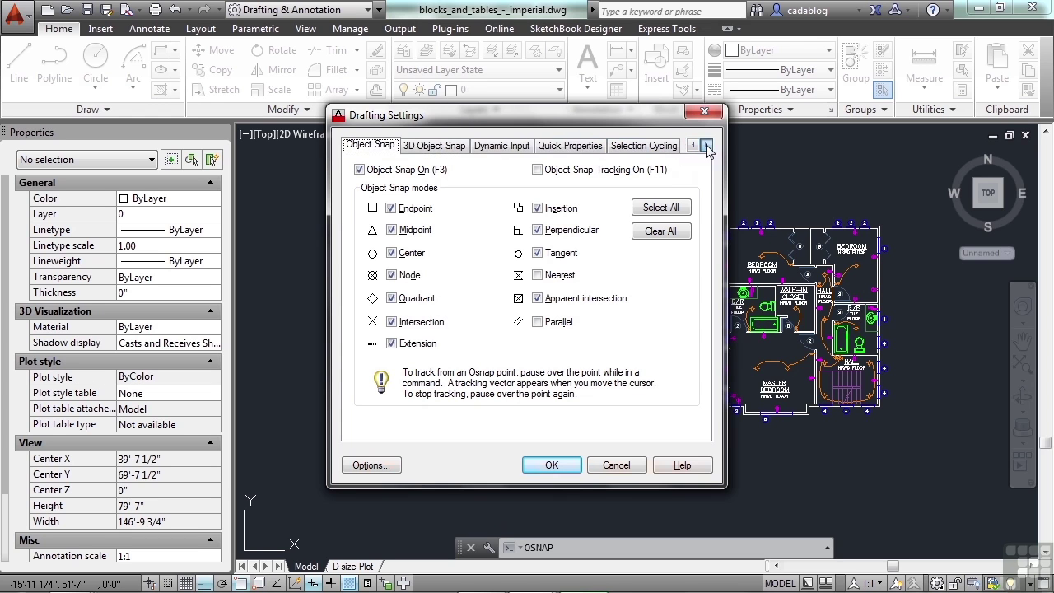
{"action": "left_click", "coordinate": [693, 145]}
{"action": "left_click", "coordinate": [694, 145]}
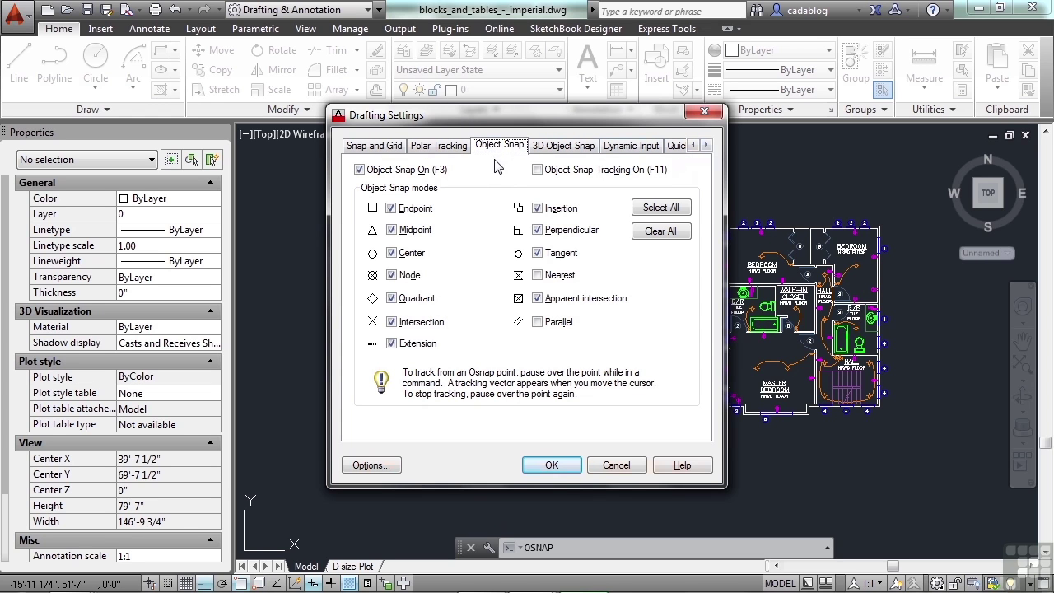
{"action": "left_click", "coordinate": [373, 172]}
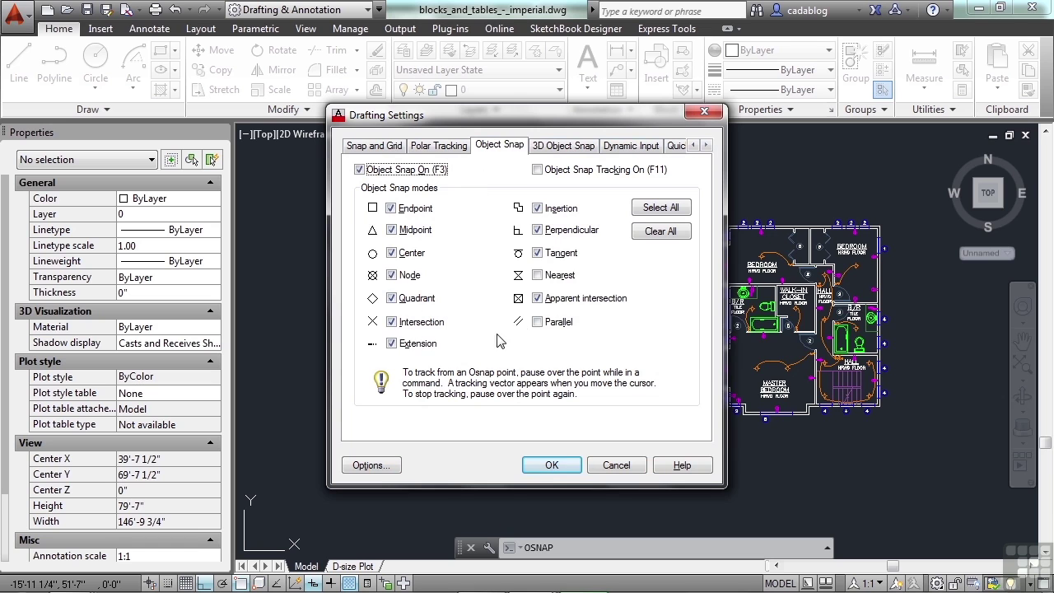
{"action": "left_click", "coordinate": [661, 209]}
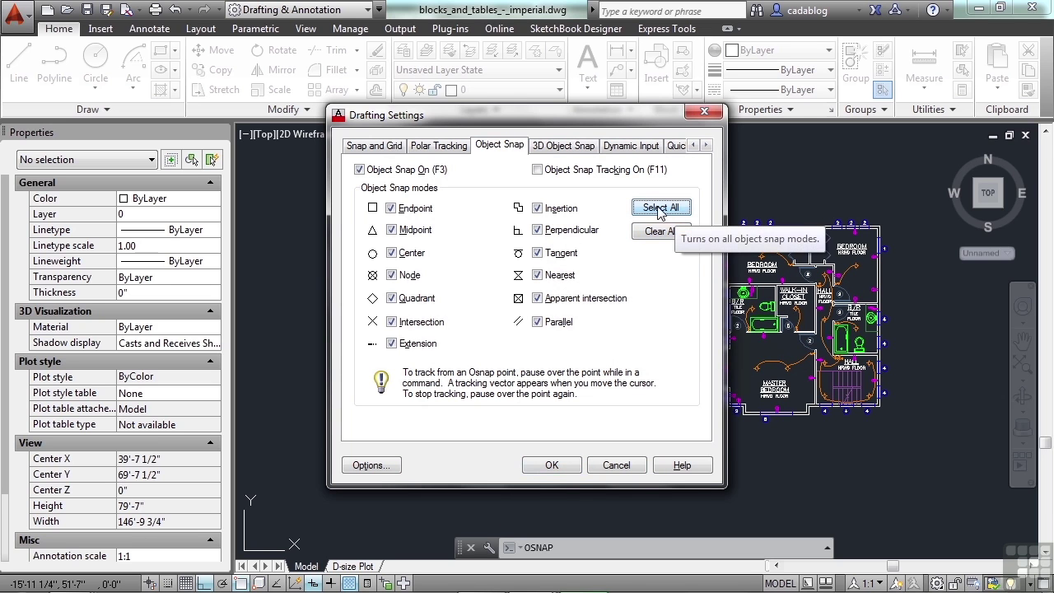
{"action": "left_click", "coordinate": [663, 232]}
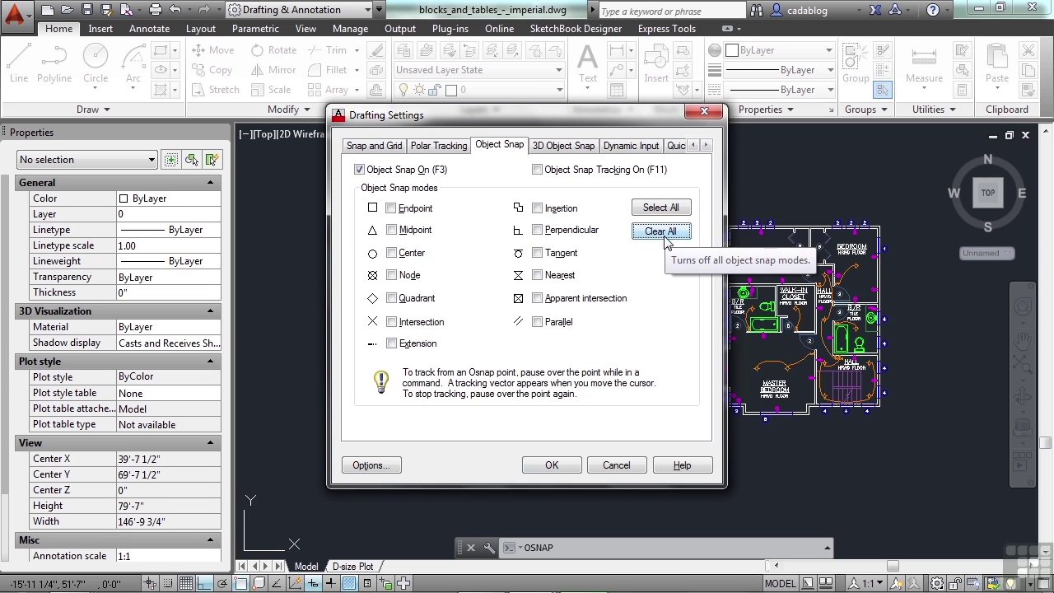
Check Endpoint, Tangent, Apparent intersection, Quadrant and Node, then Select All and clear Nearest and Parallel
{"action": "left_click", "coordinate": [390, 209]}
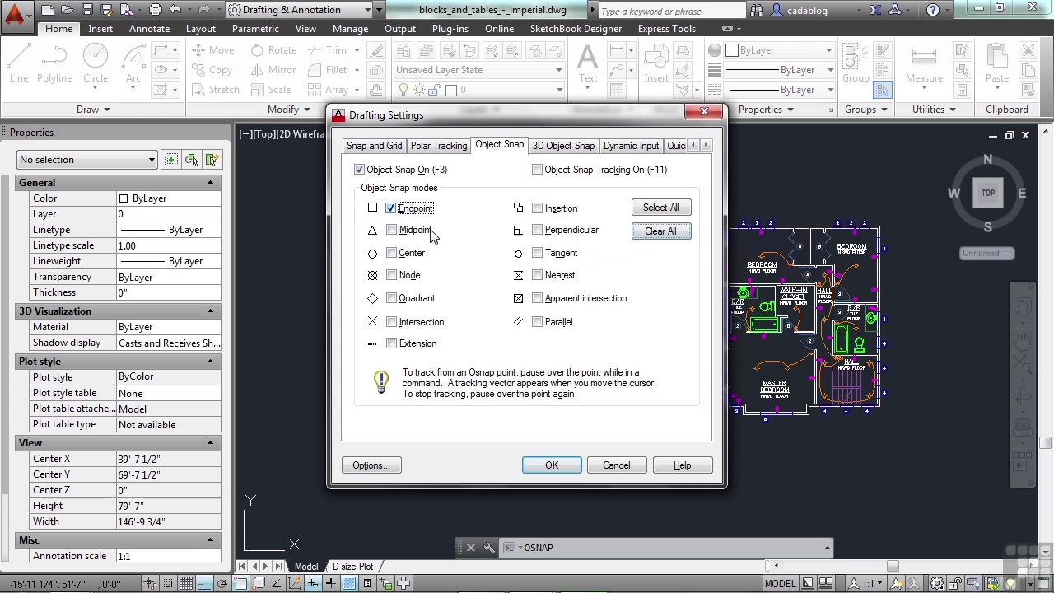
{"action": "left_click", "coordinate": [537, 252]}
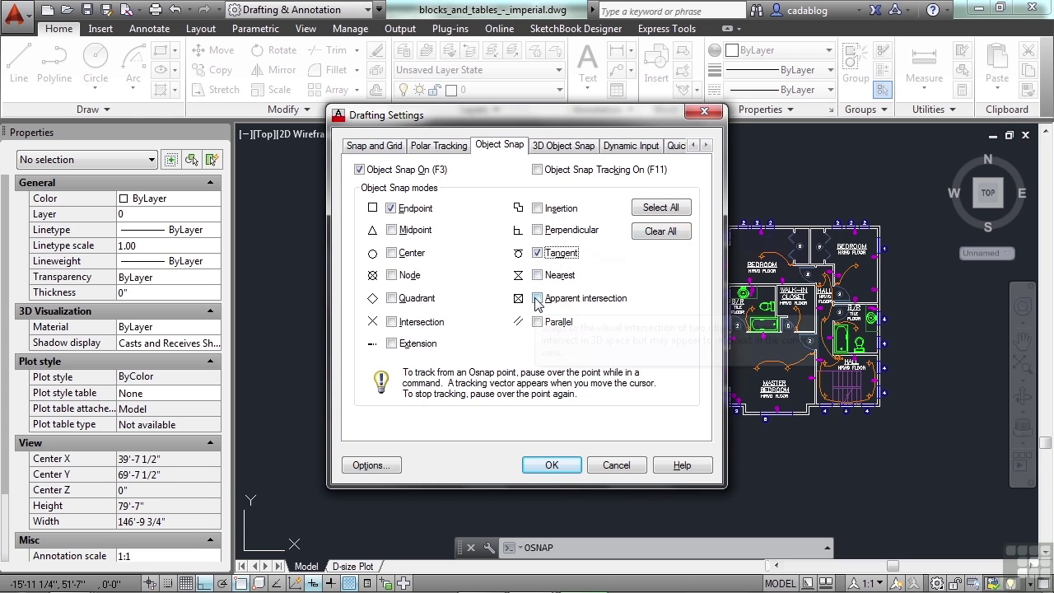
{"action": "left_click", "coordinate": [537, 300]}
{"action": "left_click", "coordinate": [422, 299]}
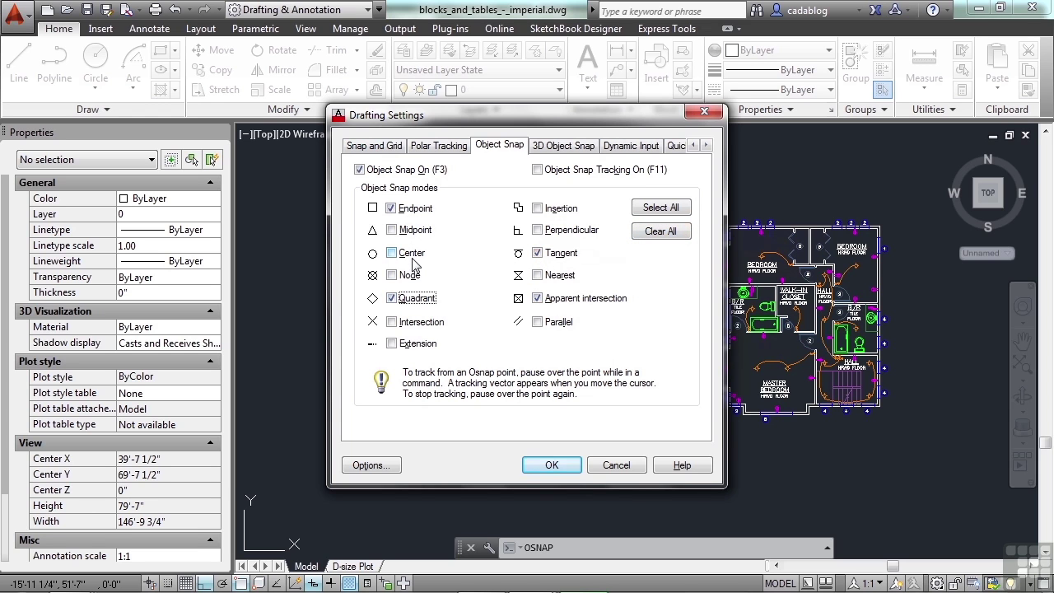
{"action": "left_click", "coordinate": [410, 276]}
{"action": "left_click", "coordinate": [653, 210]}
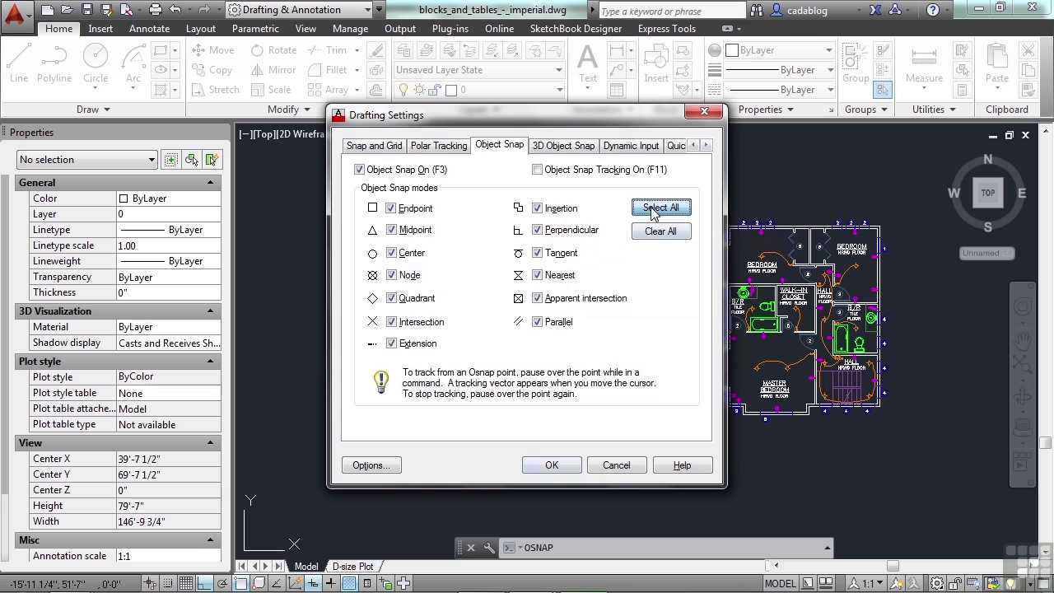
{"action": "left_click", "coordinate": [537, 275]}
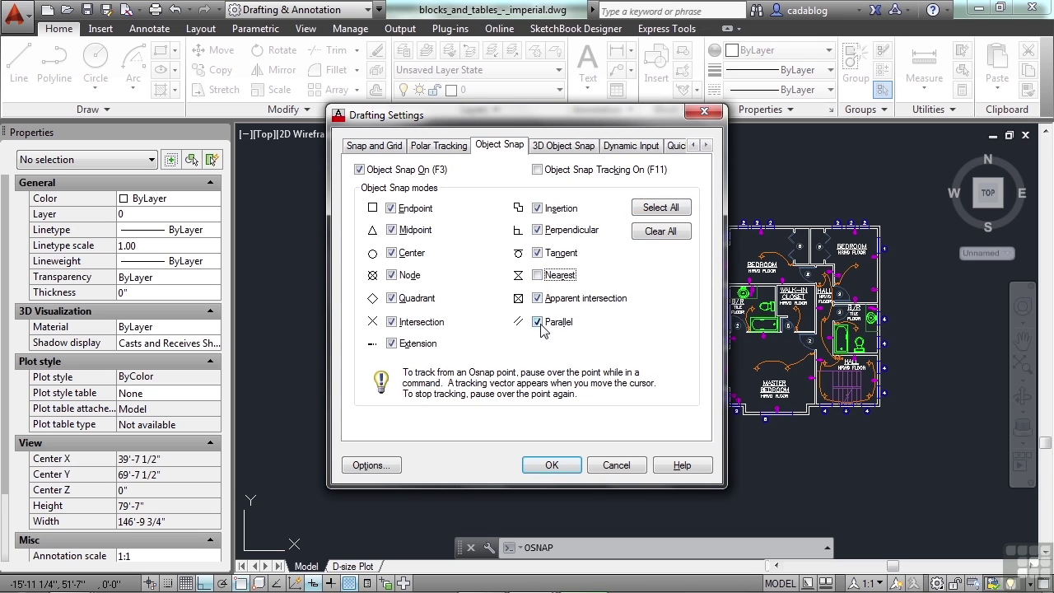
{"action": "left_click", "coordinate": [538, 323]}
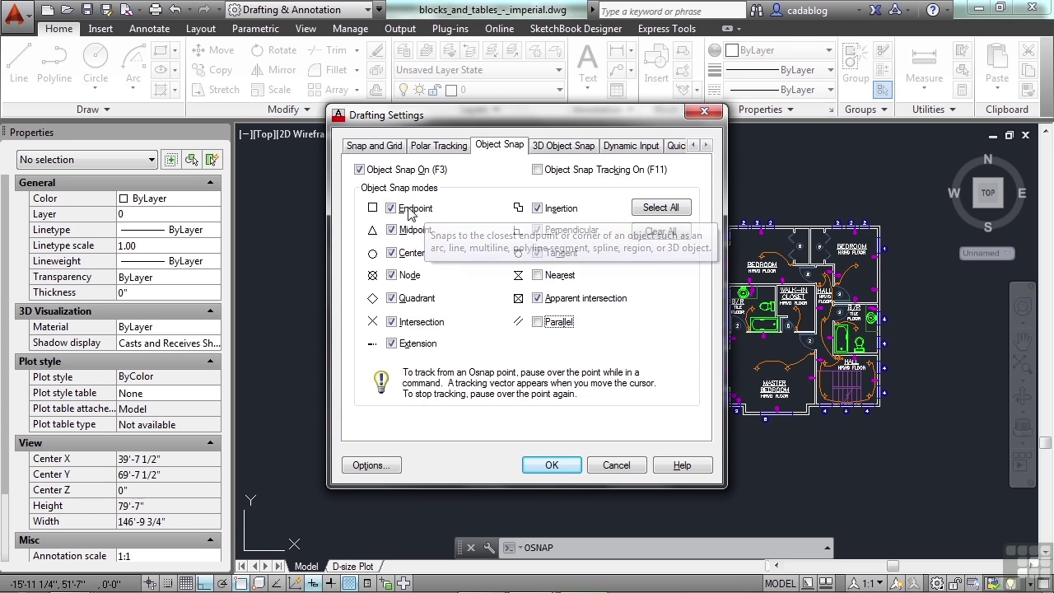
{"action": "left_click", "coordinate": [410, 283]}
{"action": "left_click", "coordinate": [415, 287]}
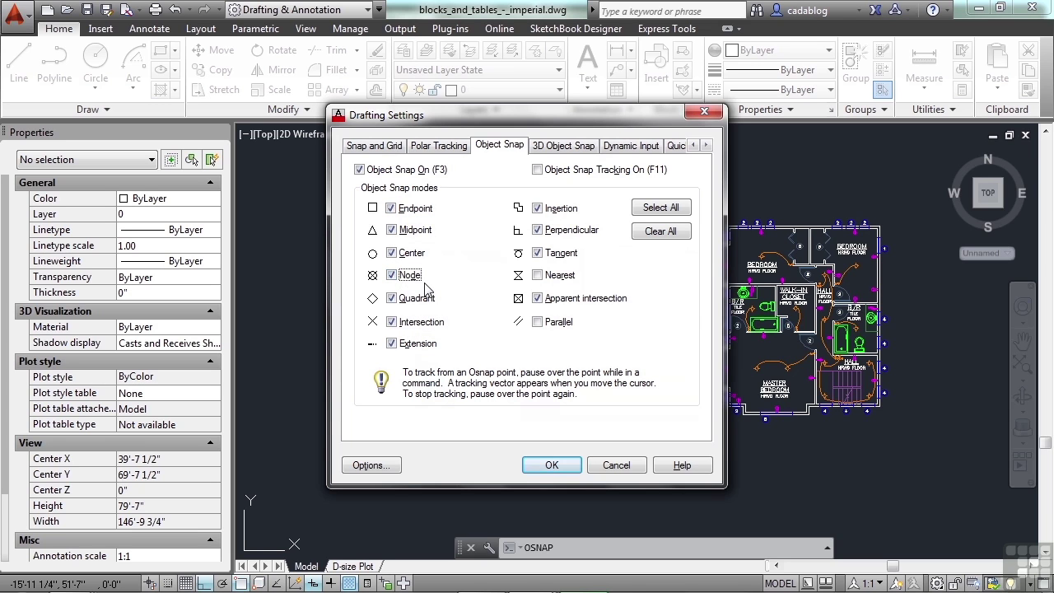
{"action": "left_click", "coordinate": [418, 287]}
{"action": "left_click", "coordinate": [410, 282]}
{"action": "left_click", "coordinate": [549, 464]}
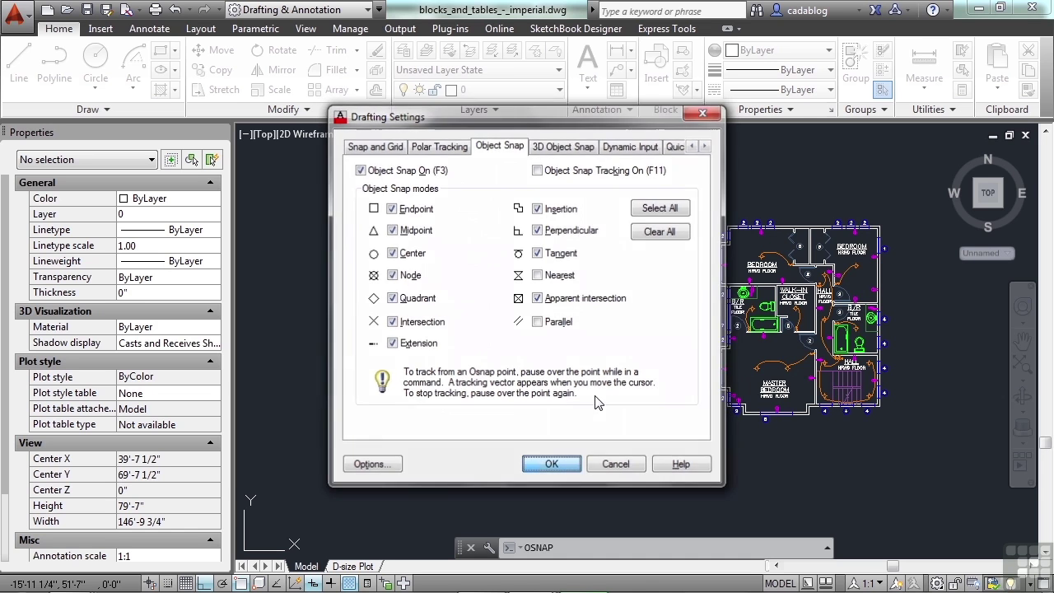
Accept the snap settings, start LINE, and zoom in on the door-swing circle
{"action": "key", "text": "Return"}
{"action": "type", "text": "l"}
{"action": "key", "text": "Return"}
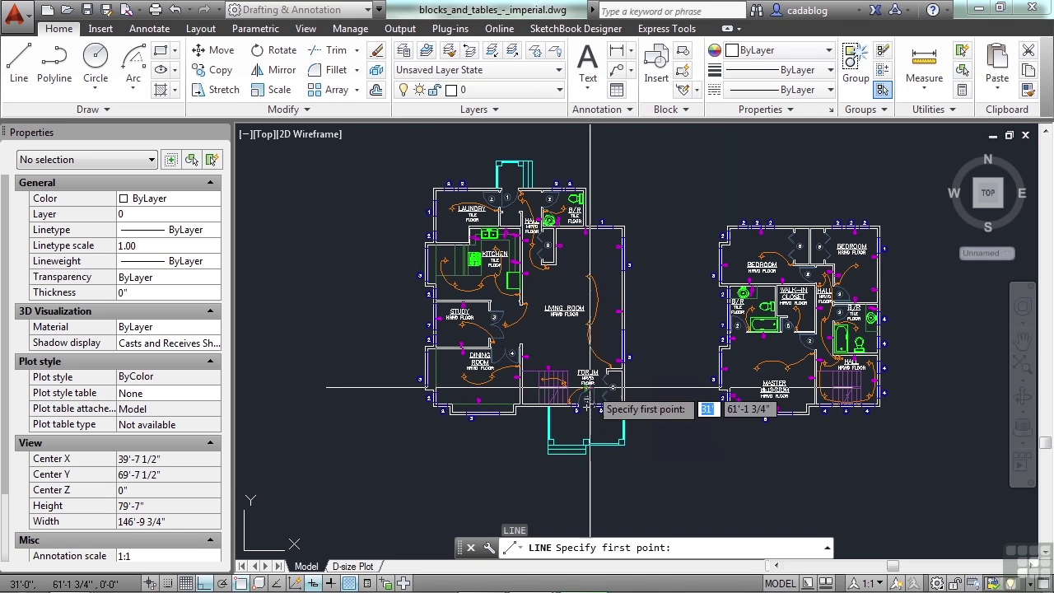
{"action": "scroll", "coordinate": [623, 330], "scroll_direction": "up", "scroll_amount": 5}
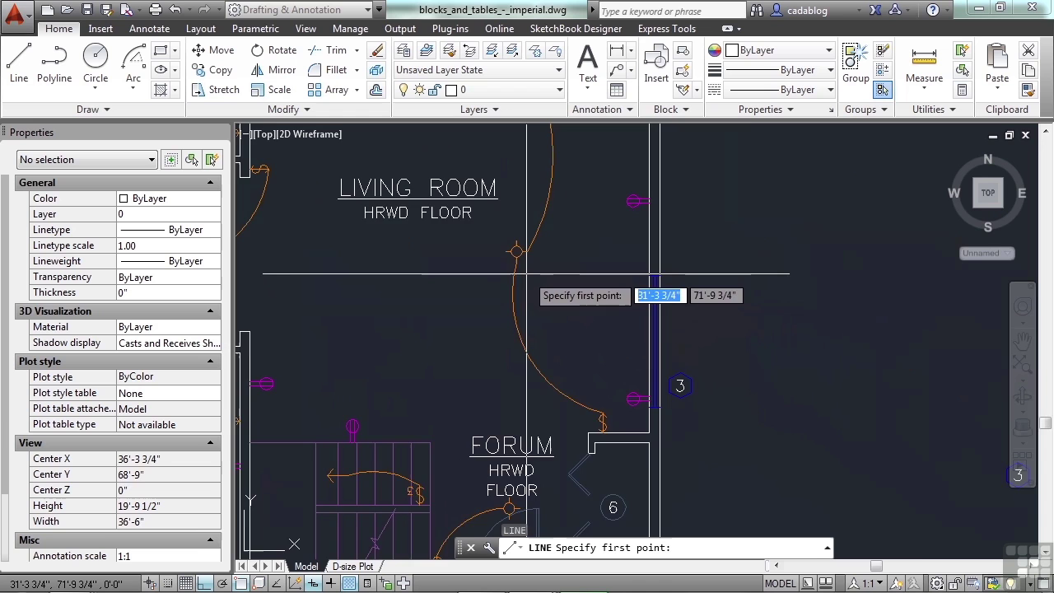
{"action": "scroll", "coordinate": [531, 273], "scroll_direction": "up", "scroll_amount": 3}
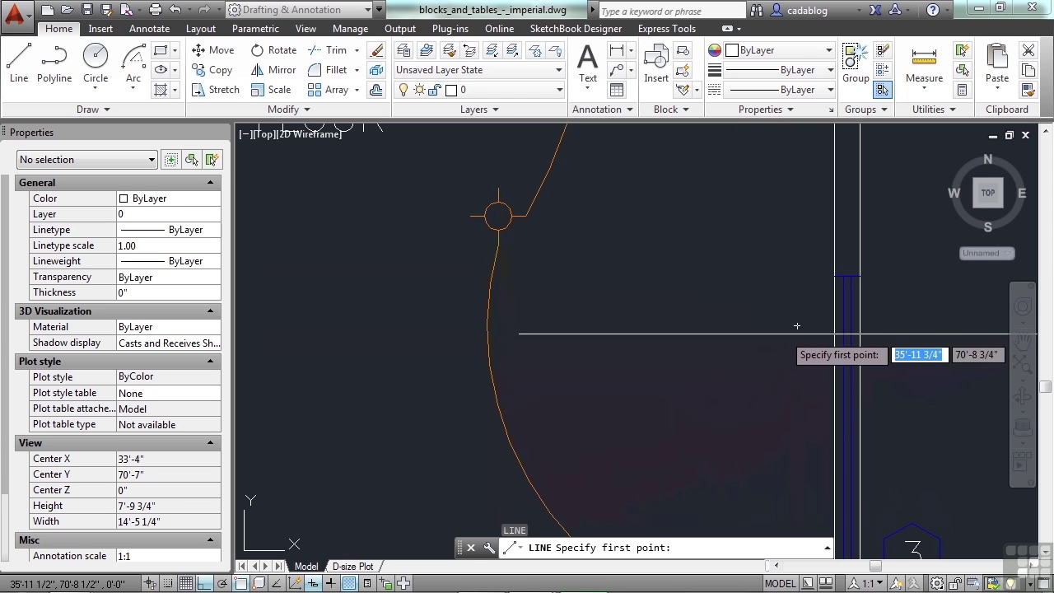
{"action": "scroll", "coordinate": [570, 313], "scroll_direction": "down", "scroll_amount": 2}
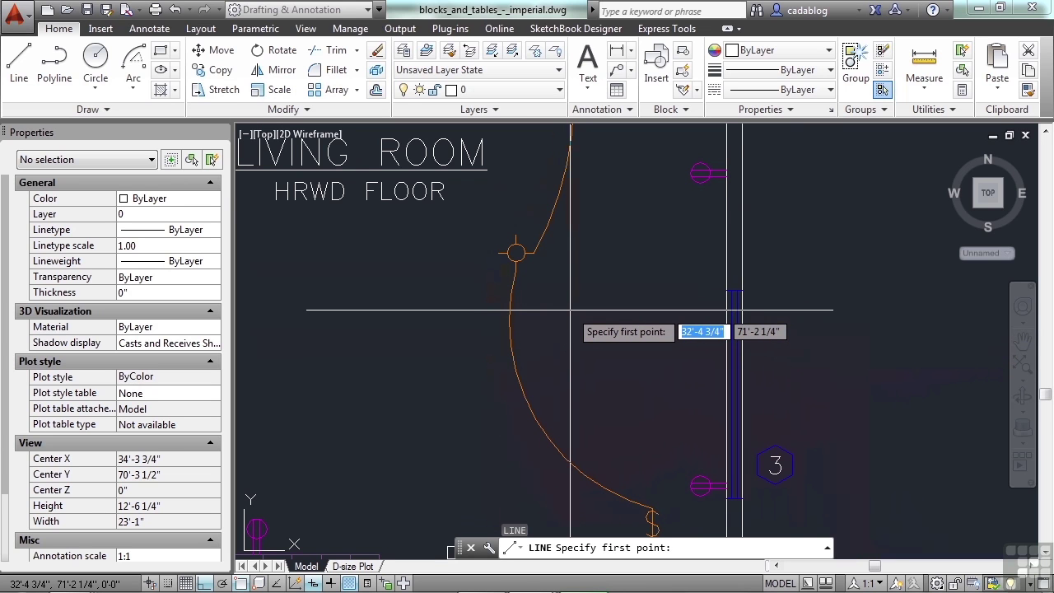
{"action": "scroll", "coordinate": [570, 280], "scroll_direction": "up", "scroll_amount": 2}
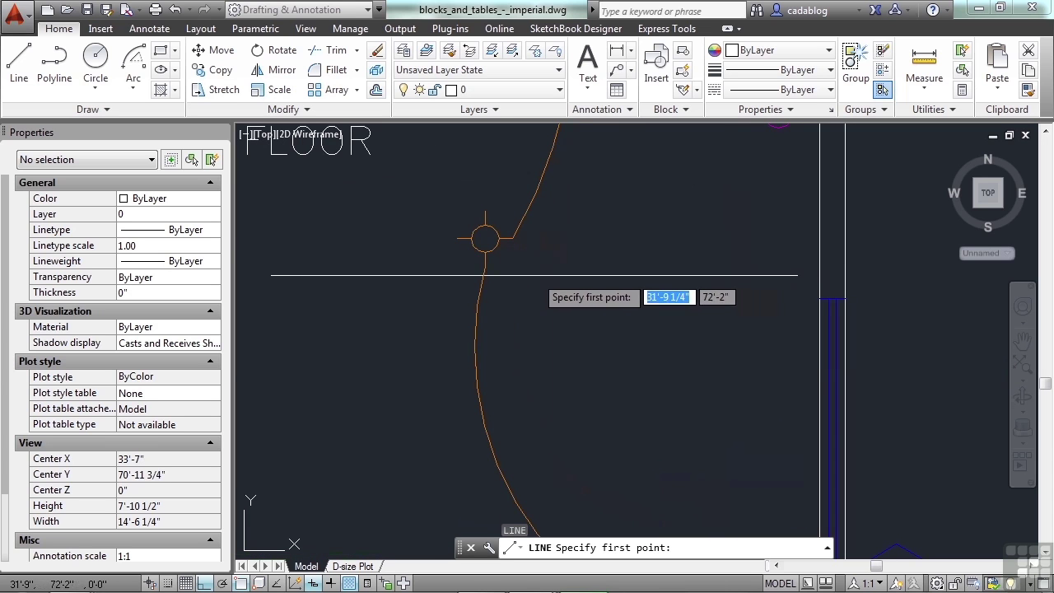
{"action": "scroll", "coordinate": [474, 233], "scroll_direction": "up", "scroll_amount": 2}
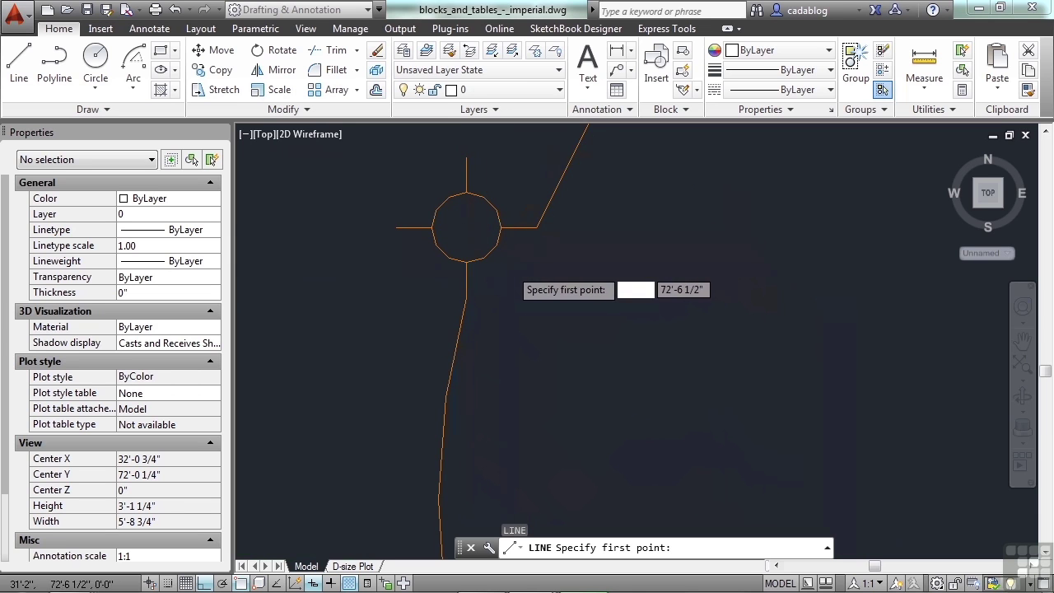
{"action": "scroll", "coordinate": [515, 274], "scroll_direction": "down", "scroll_amount": 2}
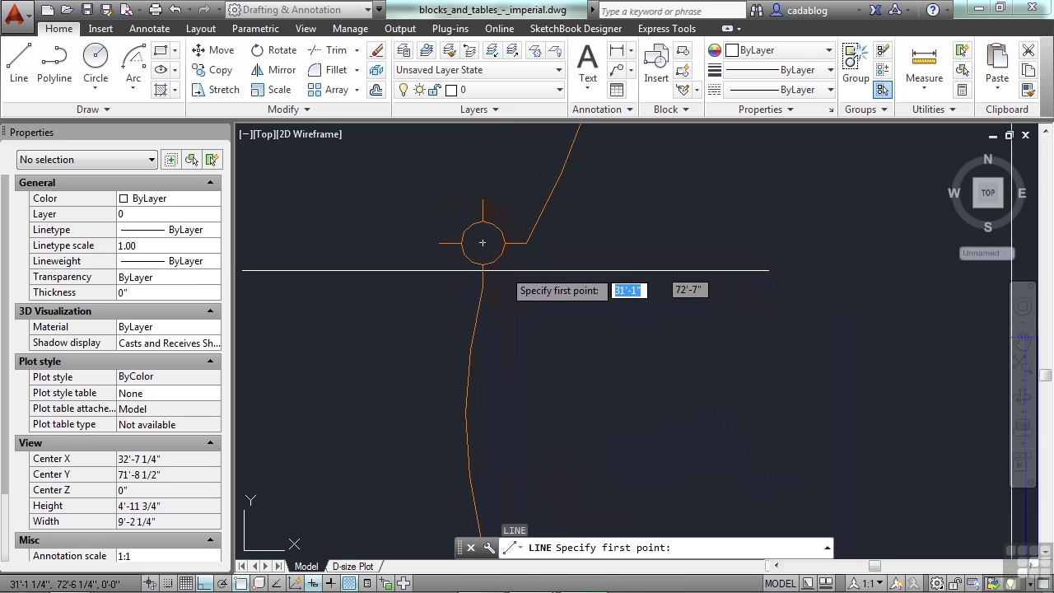
{"action": "scroll", "coordinate": [503, 276], "scroll_direction": "up", "scroll_amount": 2}
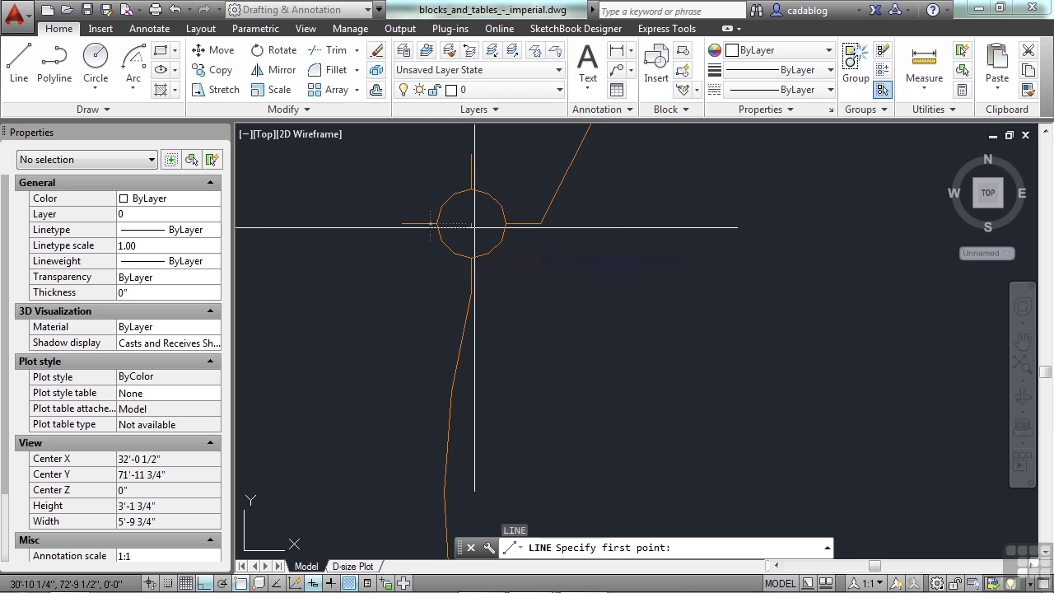
Draw a diagonal line from the circle's centre down-right with Ortho off, then reopen the OS settings
{"action": "left_click", "coordinate": [471, 223]}
{"action": "scroll", "coordinate": [476, 244], "scroll_direction": "down", "scroll_amount": 2}
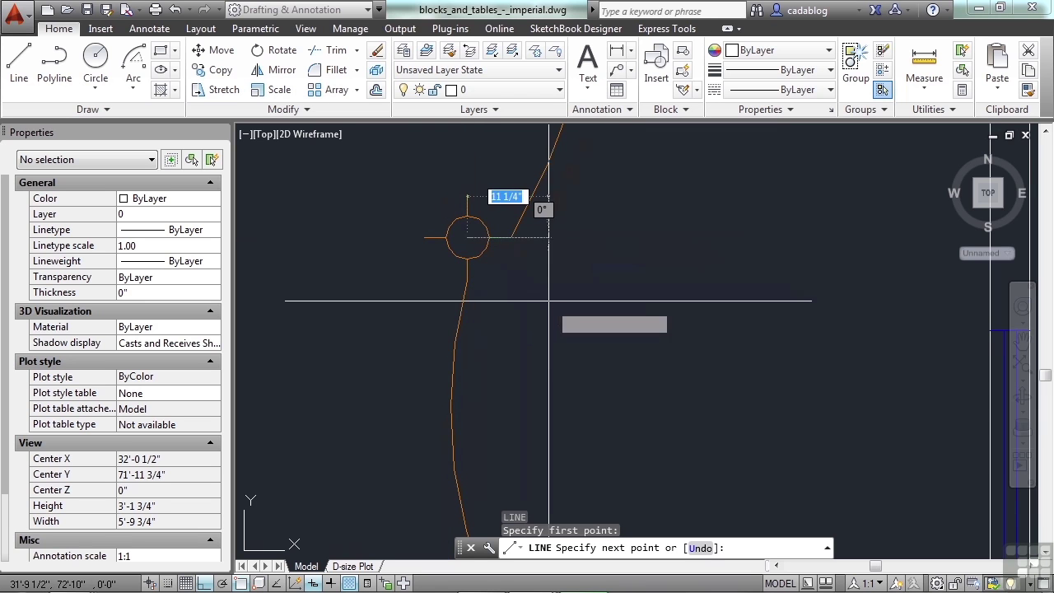
{"action": "key", "text": "F8"}
{"action": "left_click", "coordinate": [616, 322]}
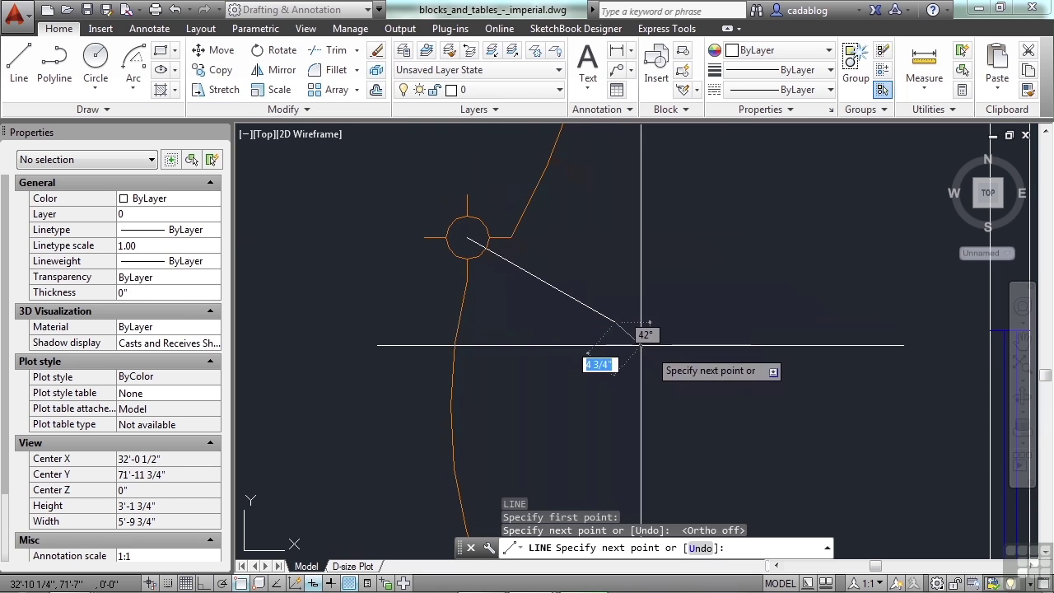
{"action": "key", "text": "Return"}
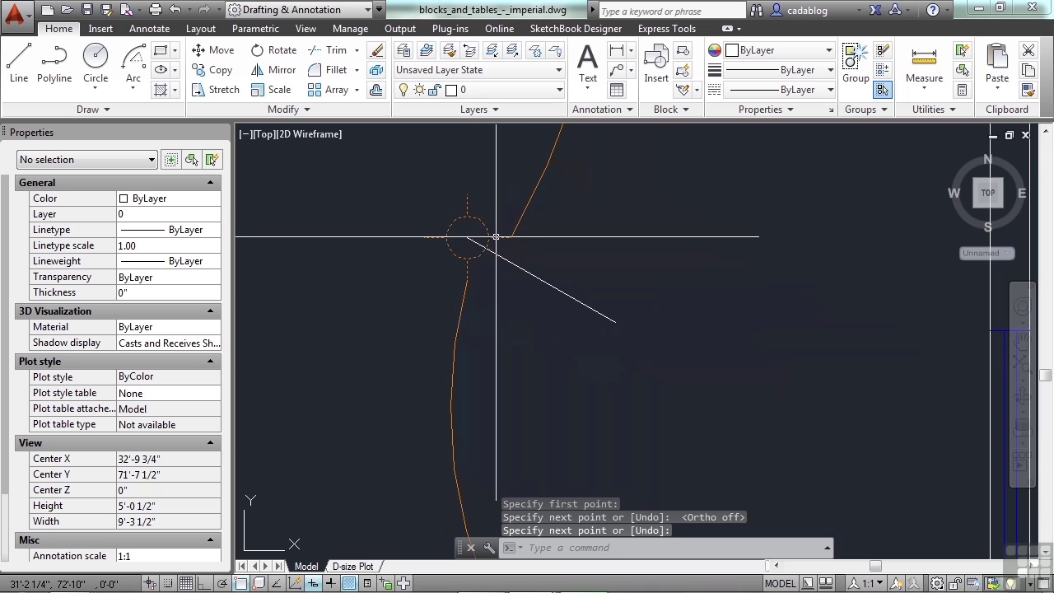
{"action": "type", "text": "os"}
{"action": "key", "text": "Return"}
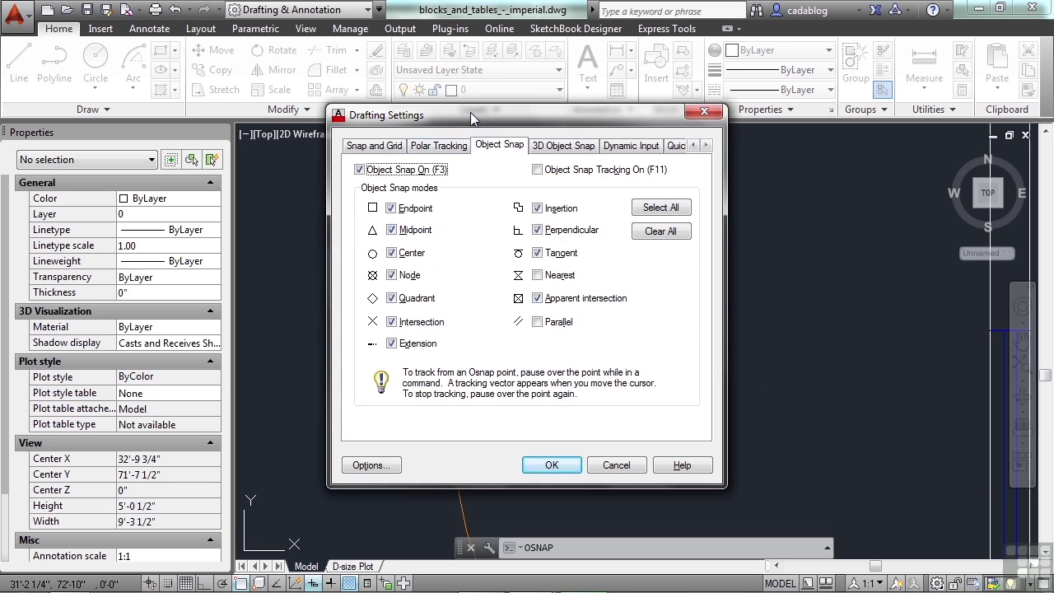
Move the Drafting Settings dialog aside to view the drawing, then accept it with OK
{"action": "left_click_drag", "start_coordinate": [471, 112], "coordinate": [725, 101]}
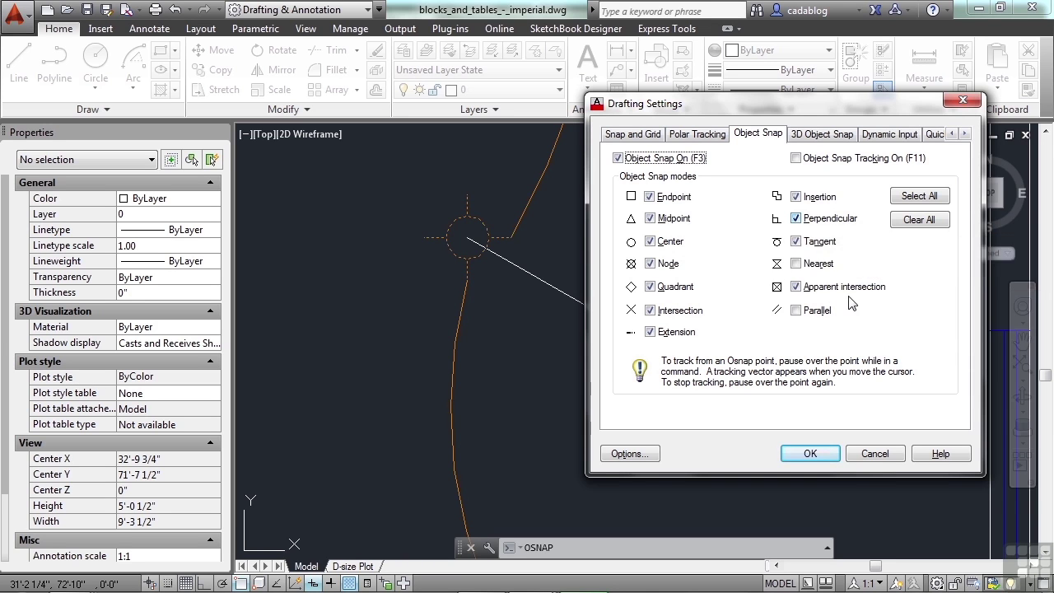
{"action": "left_click", "coordinate": [810, 454]}
Draw a line from the small circle's centre ending perpendicular to the diagonal using PER
{"action": "scroll", "coordinate": [635, 357], "scroll_direction": "down", "scroll_amount": 2}
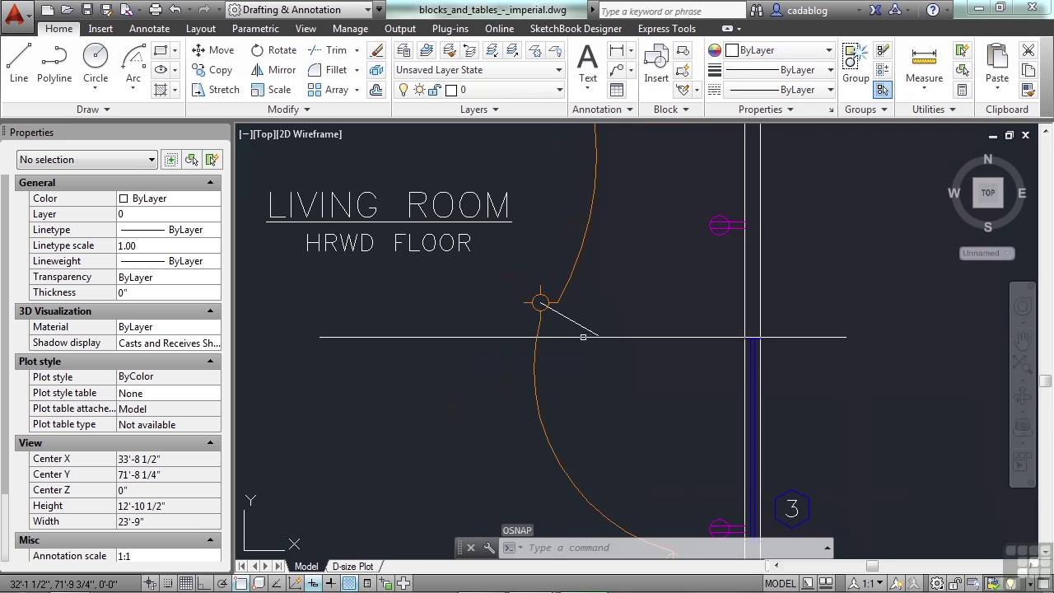
{"action": "scroll", "coordinate": [627, 354], "scroll_direction": "up", "scroll_amount": 2}
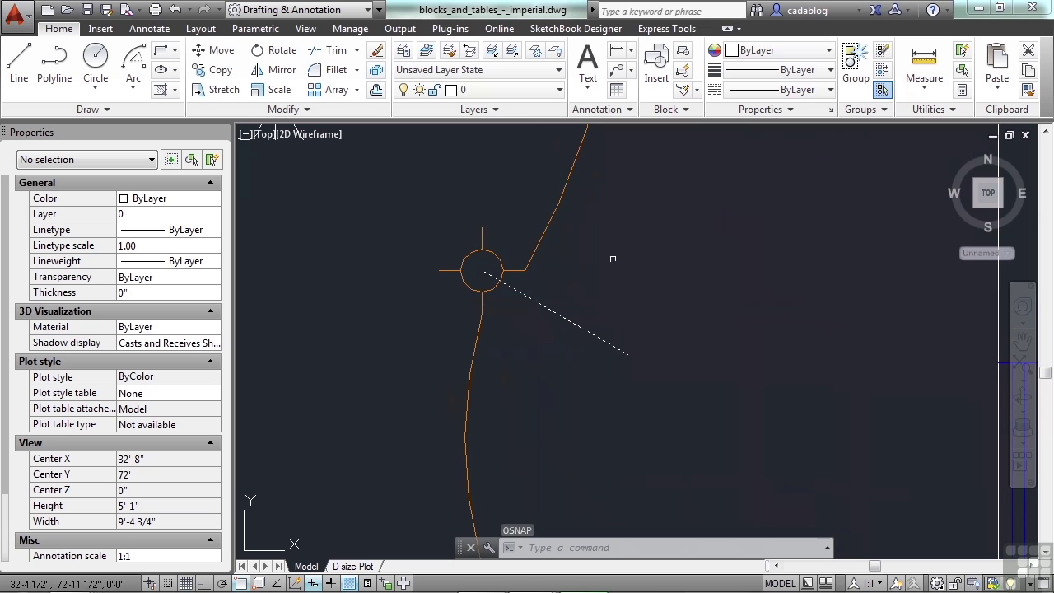
{"action": "type", "text": "l"}
{"action": "key", "text": "Return"}
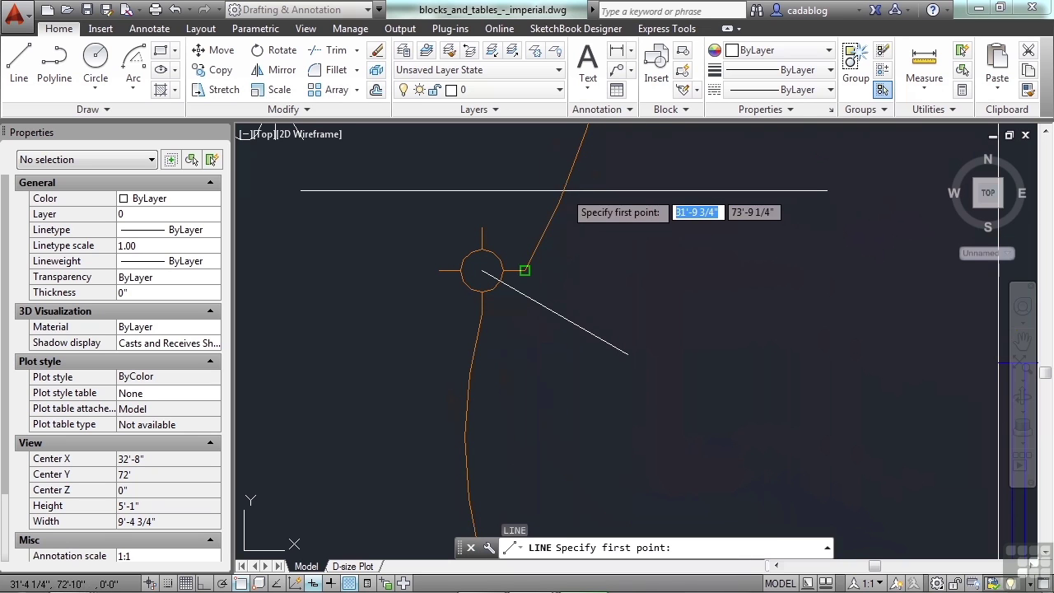
{"action": "scroll", "coordinate": [539, 188], "scroll_direction": "up", "scroll_amount": 2}
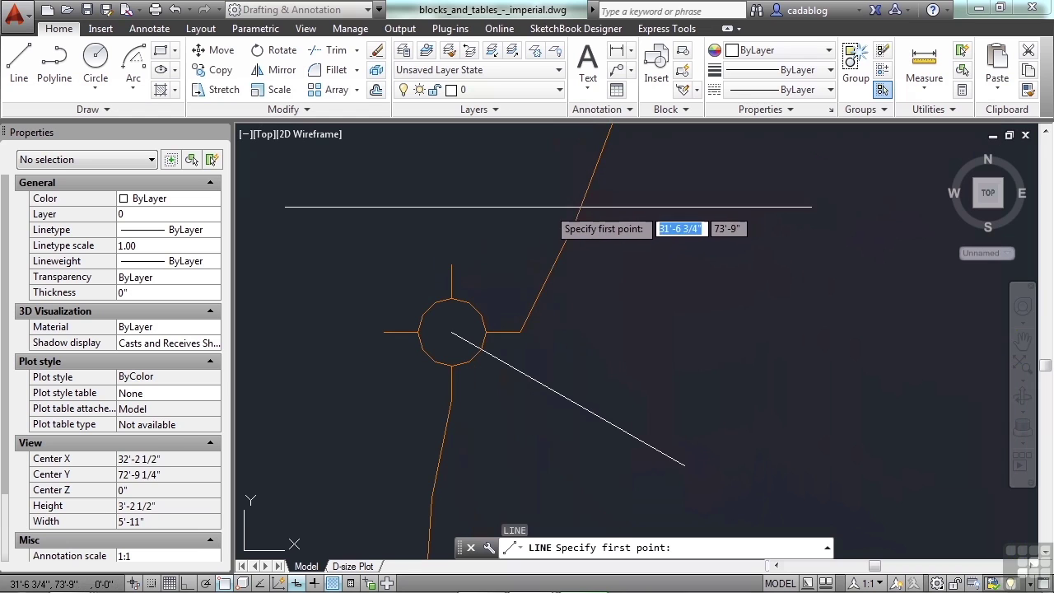
{"action": "left_click", "coordinate": [549, 207]}
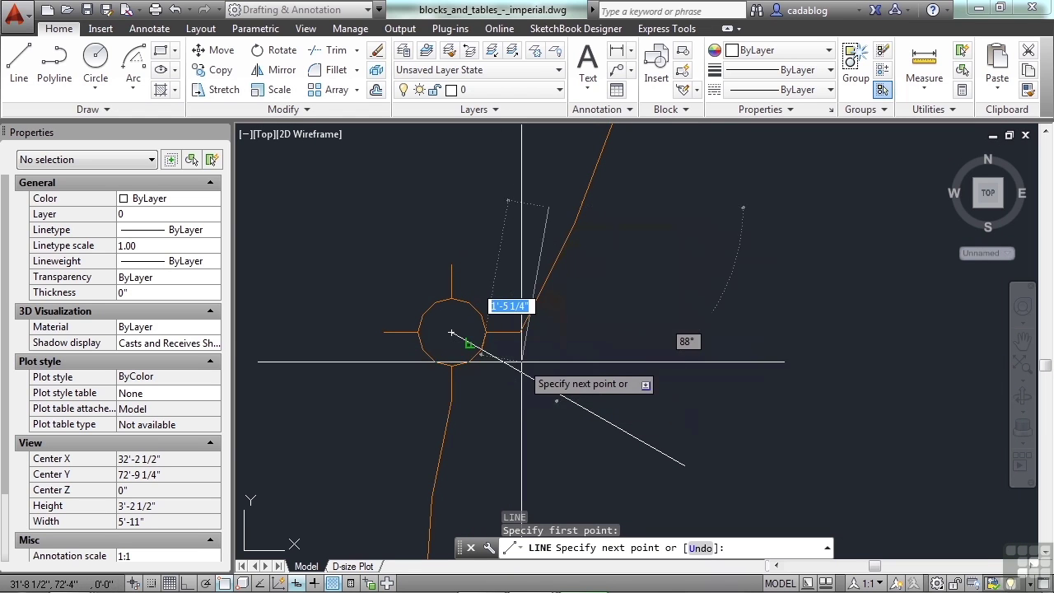
{"action": "type", "text": "per"}
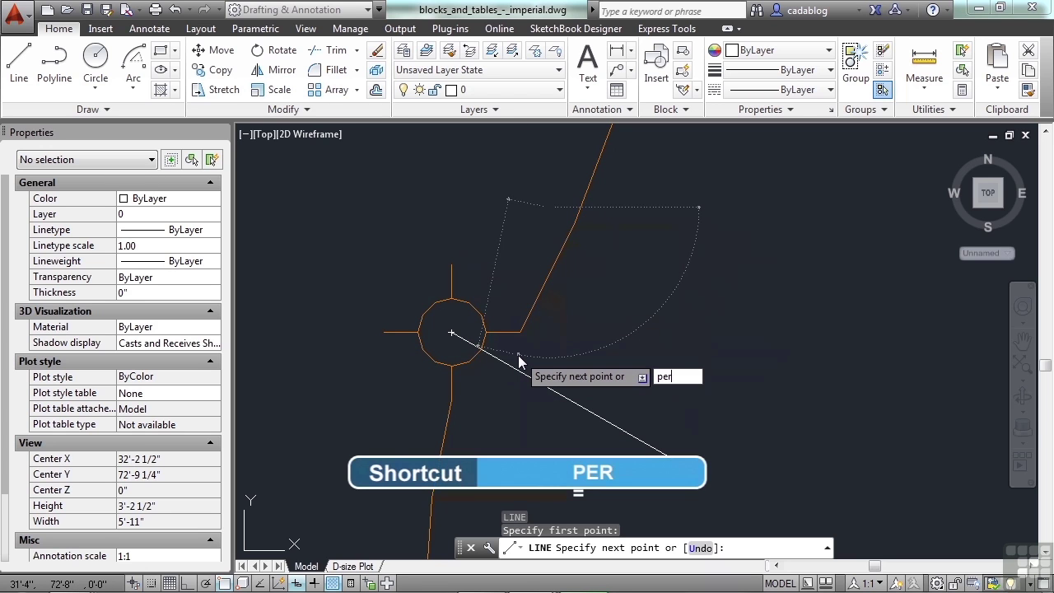
{"action": "key", "text": "Return"}
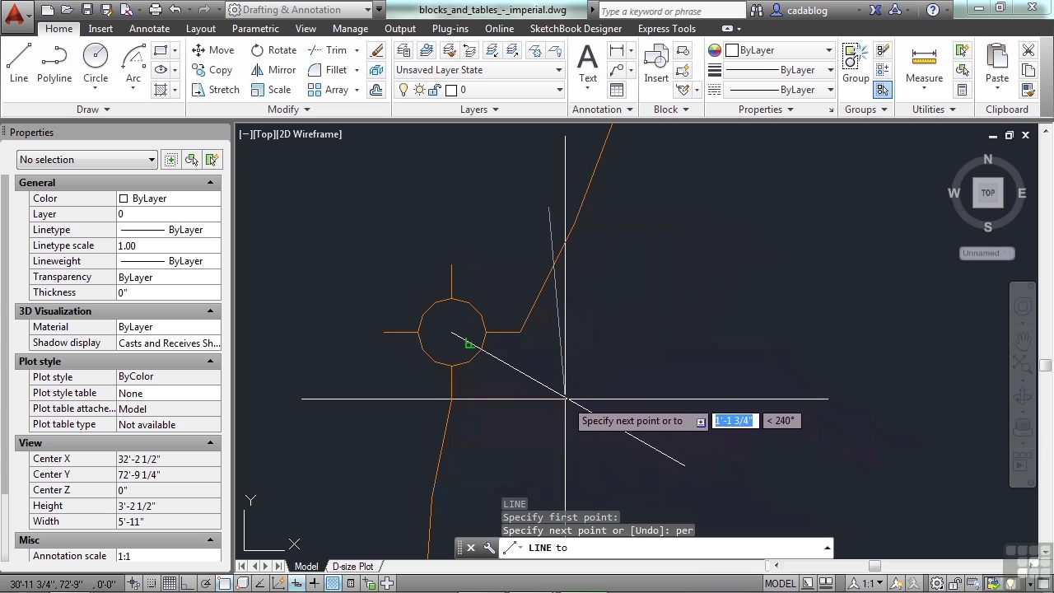
{"action": "left_click", "coordinate": [471, 344]}
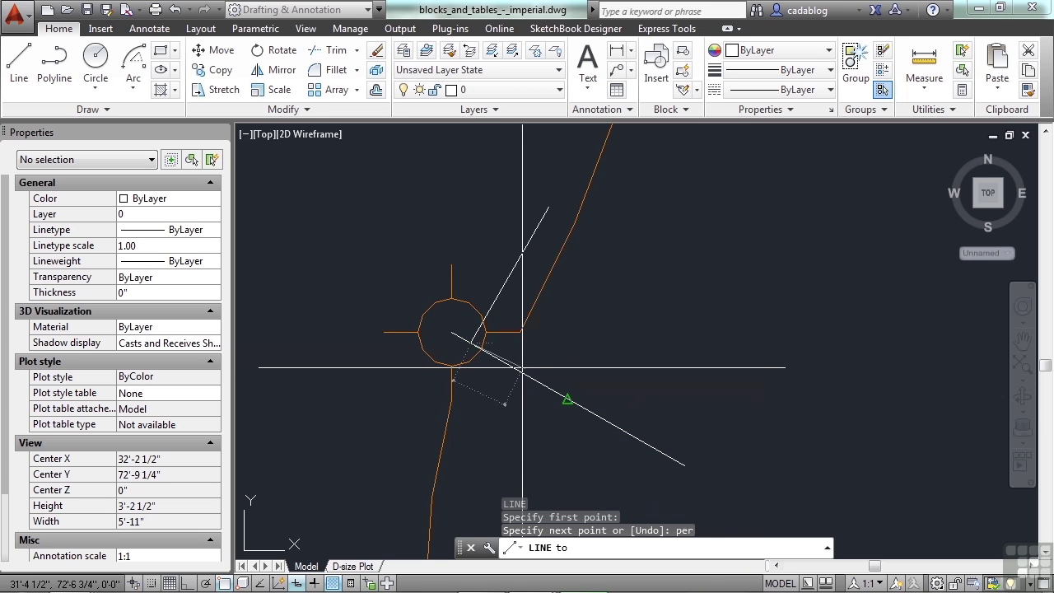
{"action": "key", "text": "Return"}
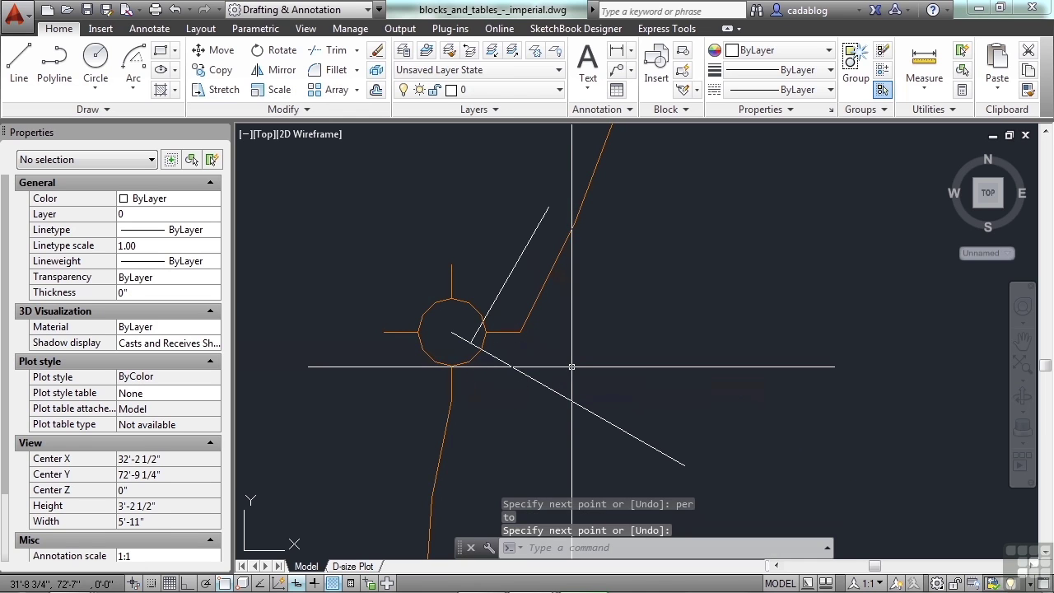
Draw a second line from a point to the right, ending perpendicular on the diagonal
{"action": "key", "text": "Return"}
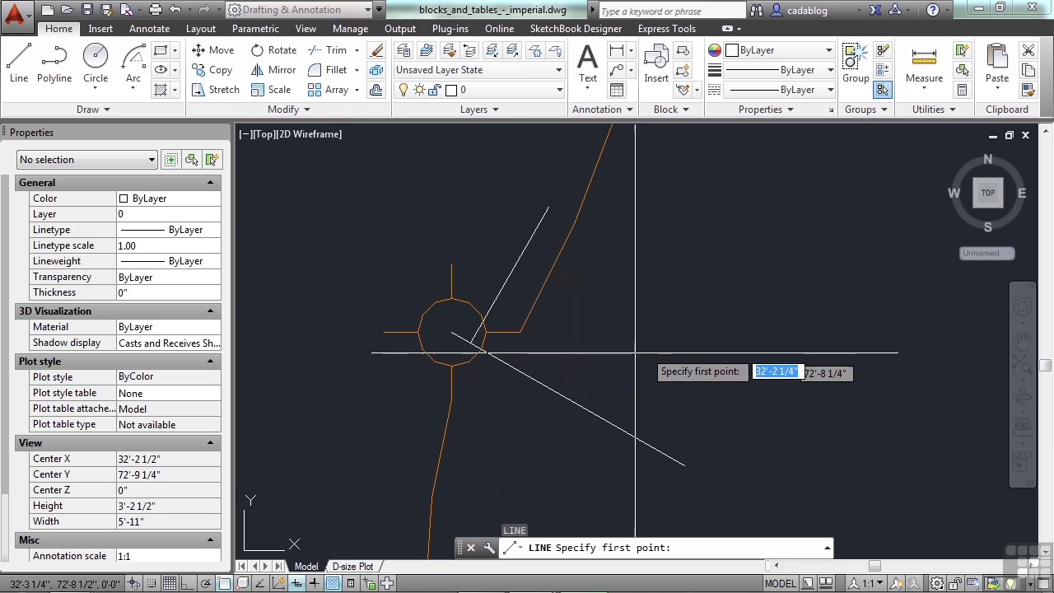
{"action": "left_click", "coordinate": [710, 345]}
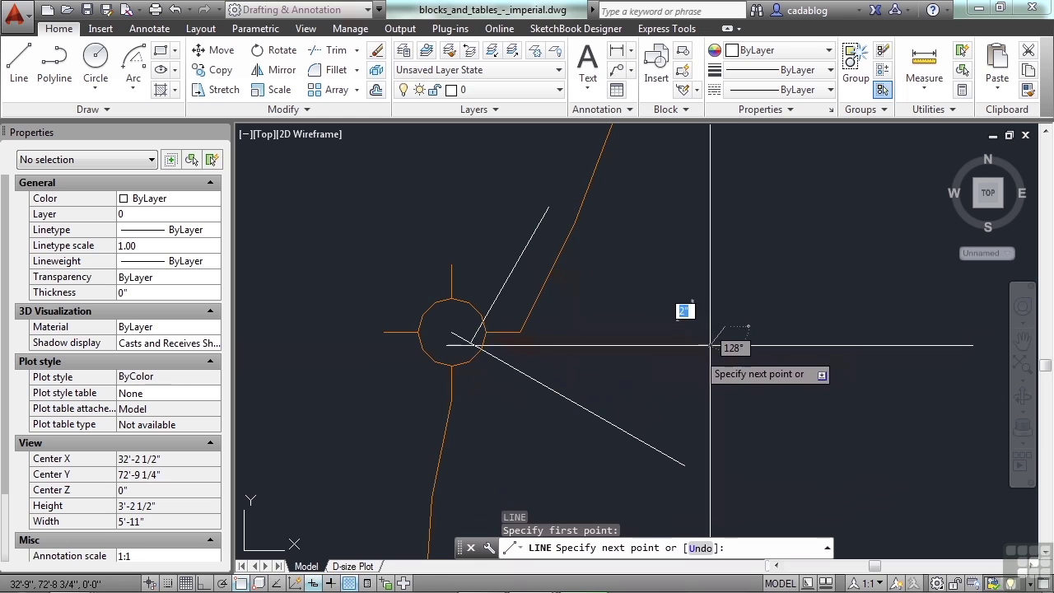
{"action": "type", "text": "per"}
{"action": "key", "text": "Return"}
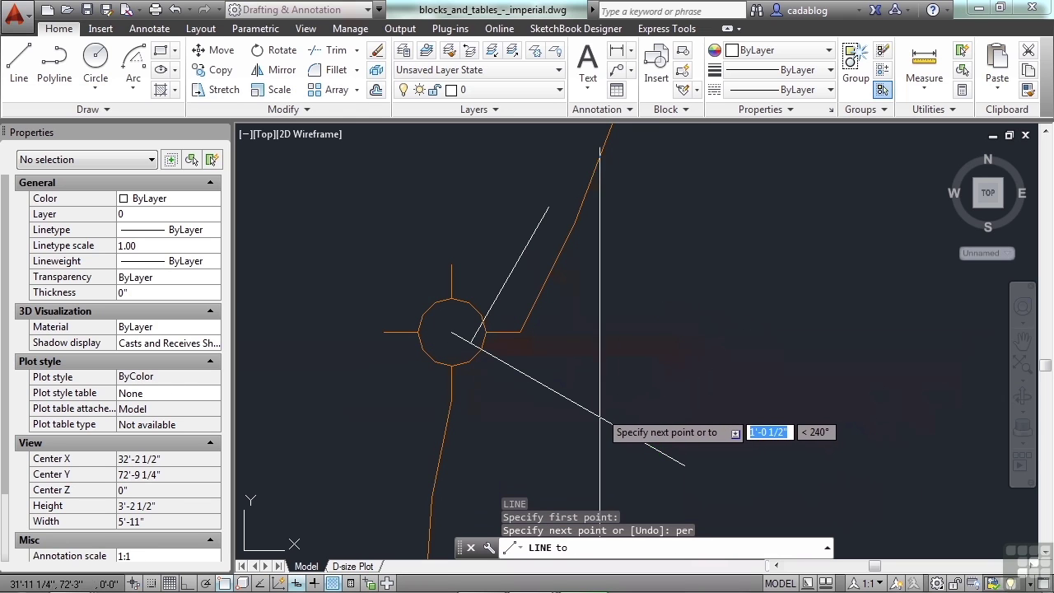
{"action": "left_click", "coordinate": [564, 394]}
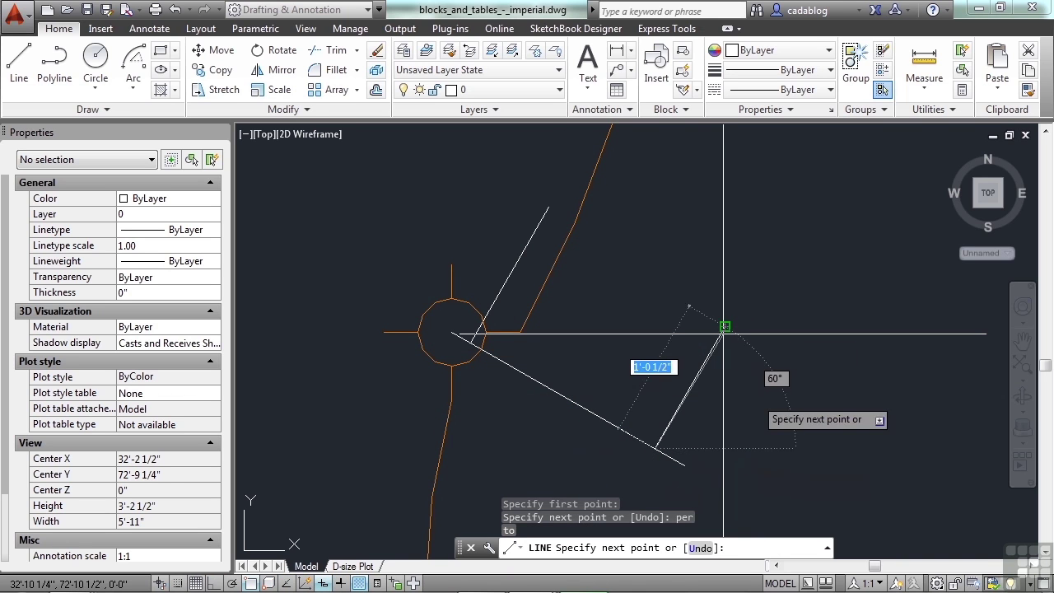
Draw a line from beside the orange arc ending perpendicular on the arc using PER
{"action": "key", "text": "Return"}
{"action": "scroll", "coordinate": [688, 280], "scroll_direction": "down", "scroll_amount": 4}
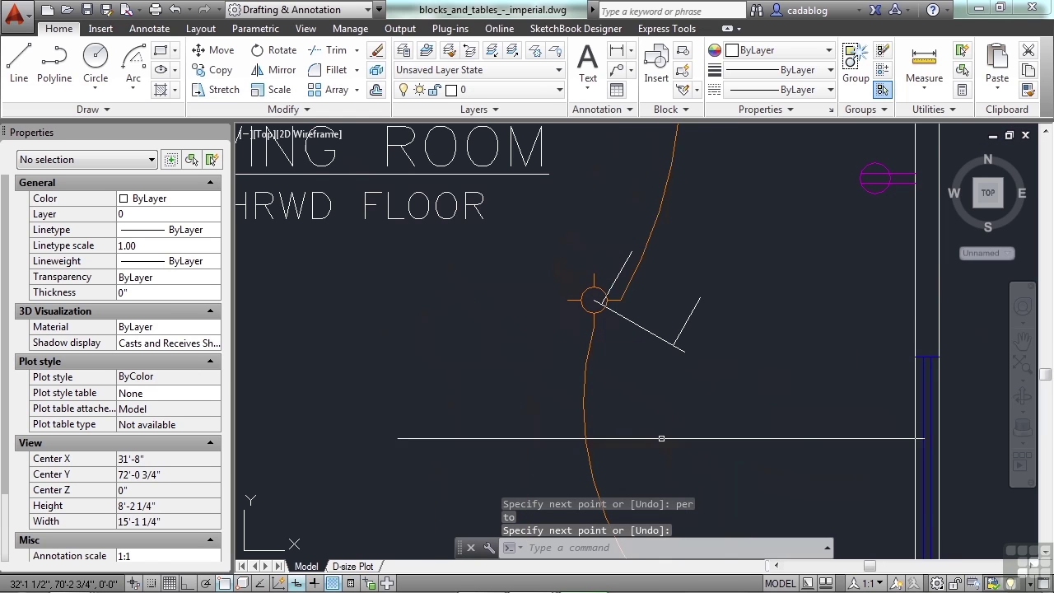
{"action": "key", "text": "Return"}
{"action": "scroll", "coordinate": [662, 329], "scroll_direction": "up", "scroll_amount": 2}
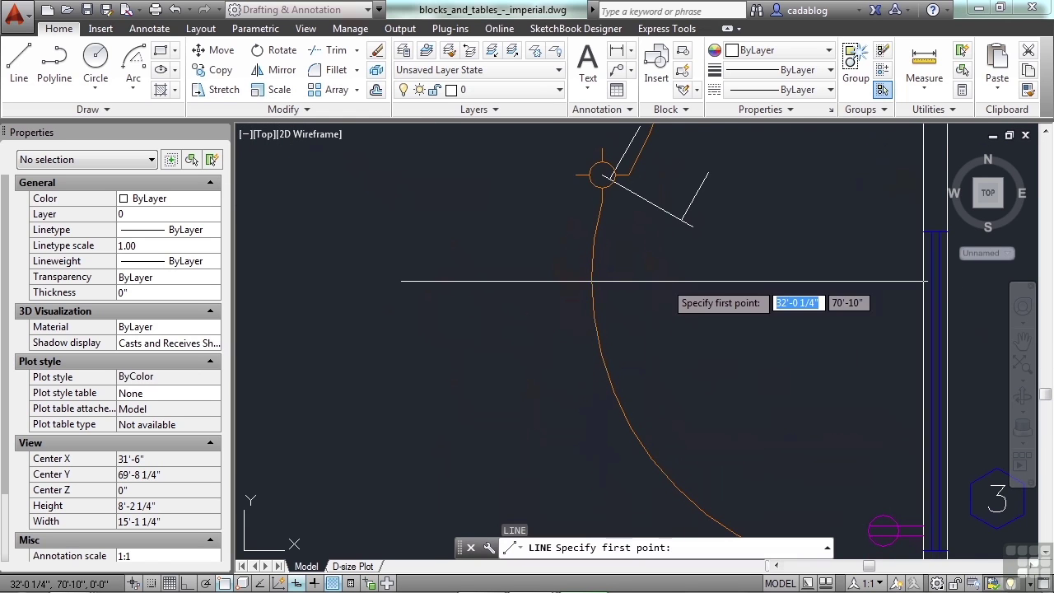
{"action": "left_click", "coordinate": [639, 298]}
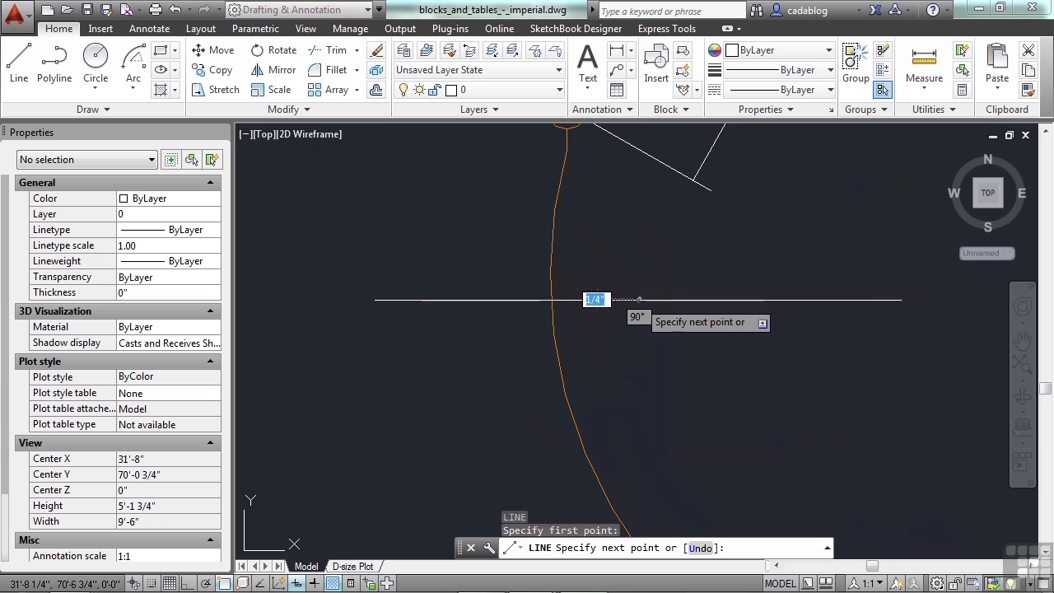
{"action": "type", "text": "per"}
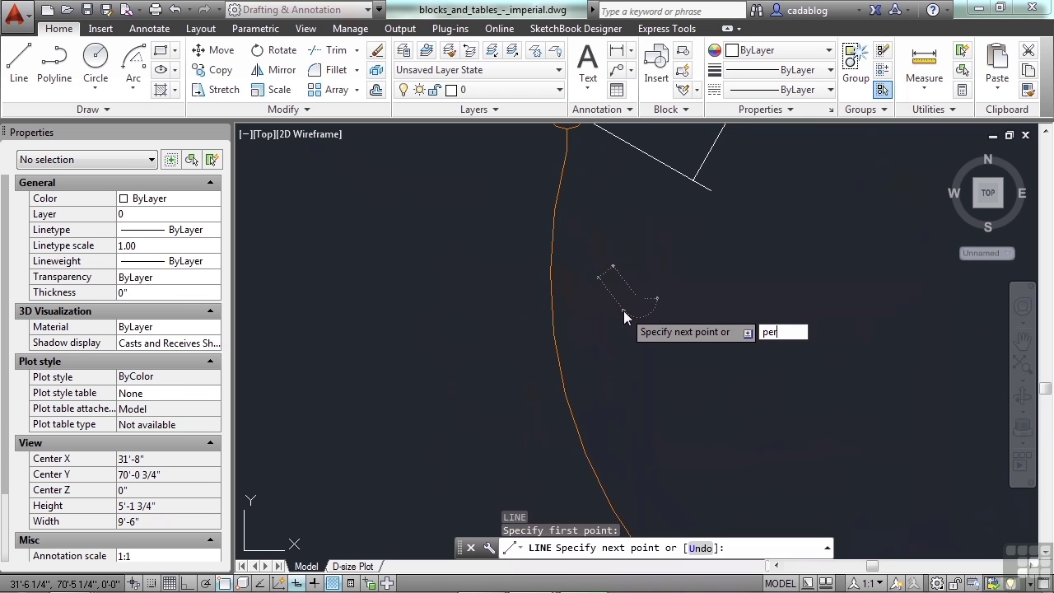
{"action": "key", "text": "Return"}
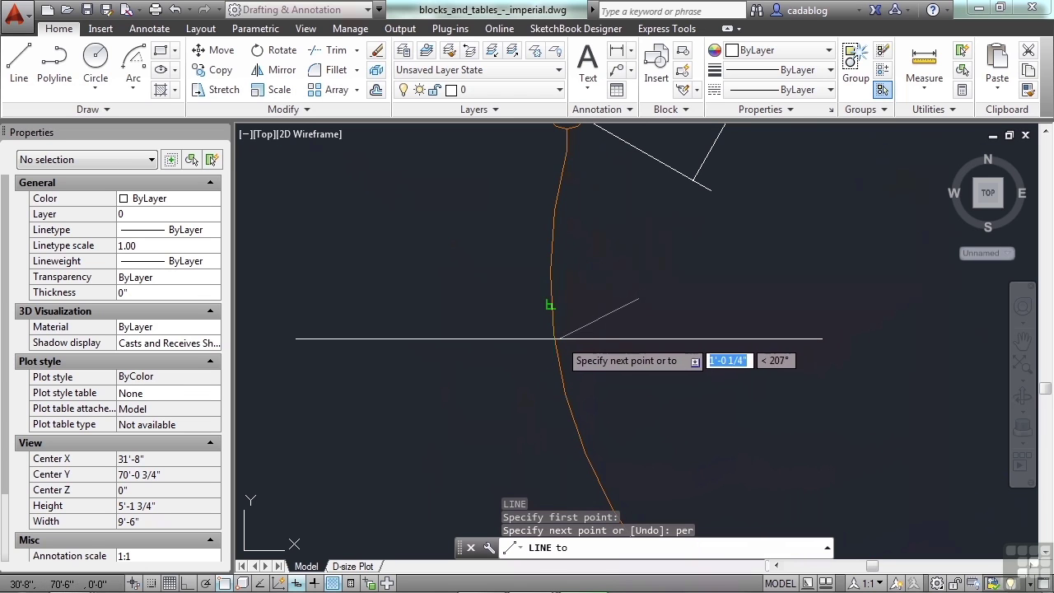
{"action": "left_click", "coordinate": [549, 303]}
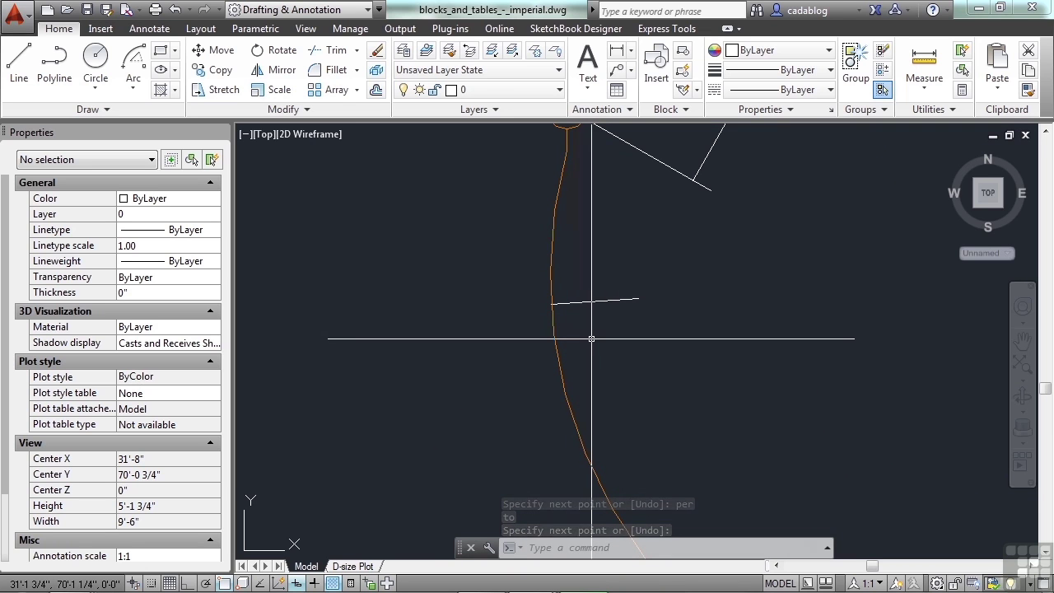
Draw a line starting at the orange arc's centre with CEN, then reopen the object snap settings
{"action": "key", "text": "Return"}
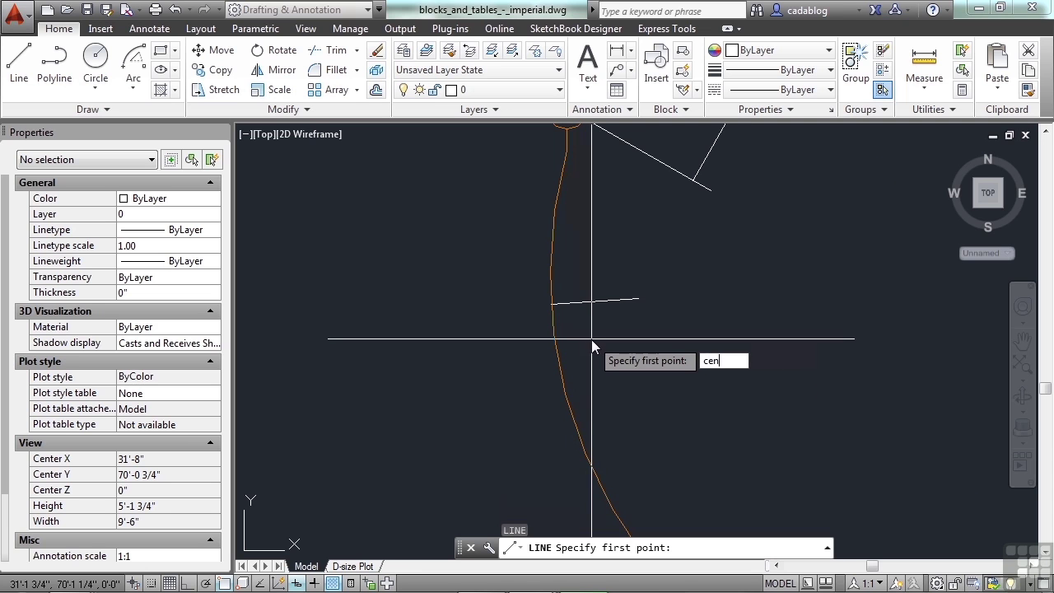
{"action": "type", "text": "cen"}
{"action": "key", "text": "Return"}
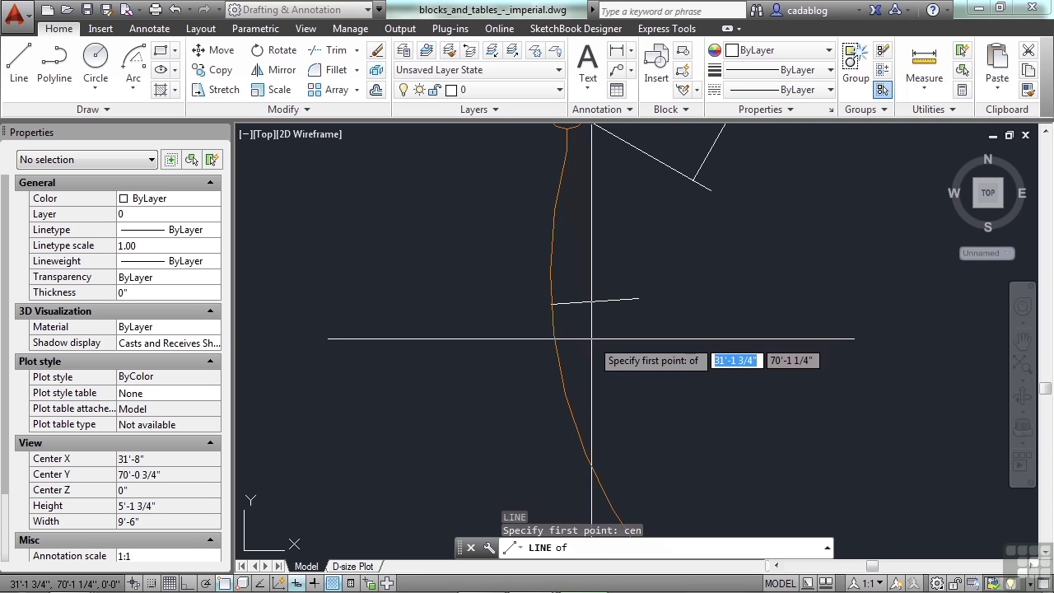
{"action": "scroll", "coordinate": [553, 359], "scroll_direction": "down", "scroll_amount": 2}
{"action": "left_click", "coordinate": [549, 365]}
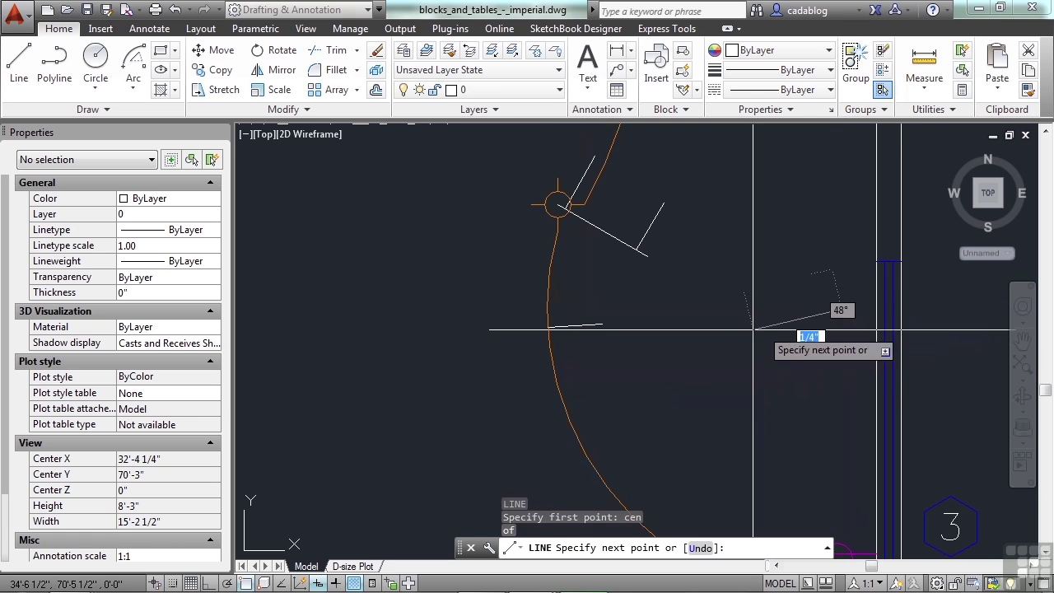
{"action": "scroll", "coordinate": [616, 298], "scroll_direction": "up", "scroll_amount": 3}
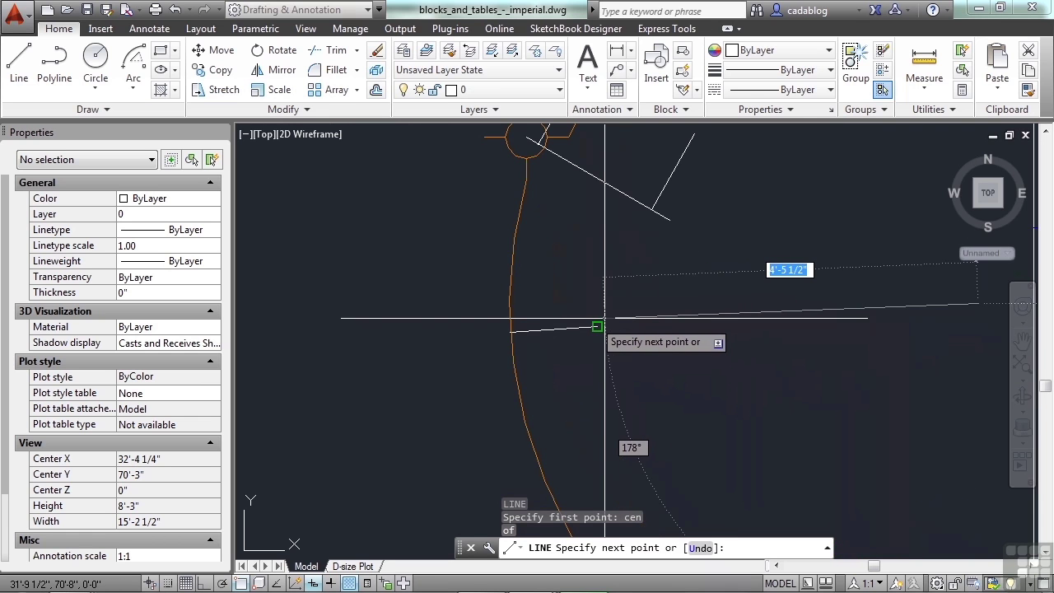
{"action": "left_click", "coordinate": [597, 326]}
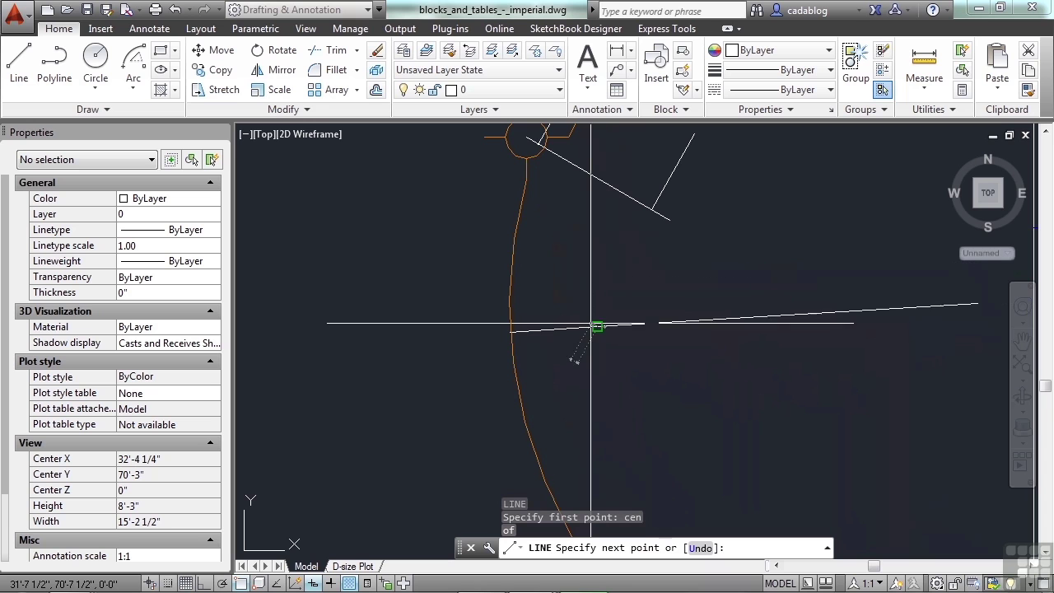
{"action": "key", "text": "Return"}
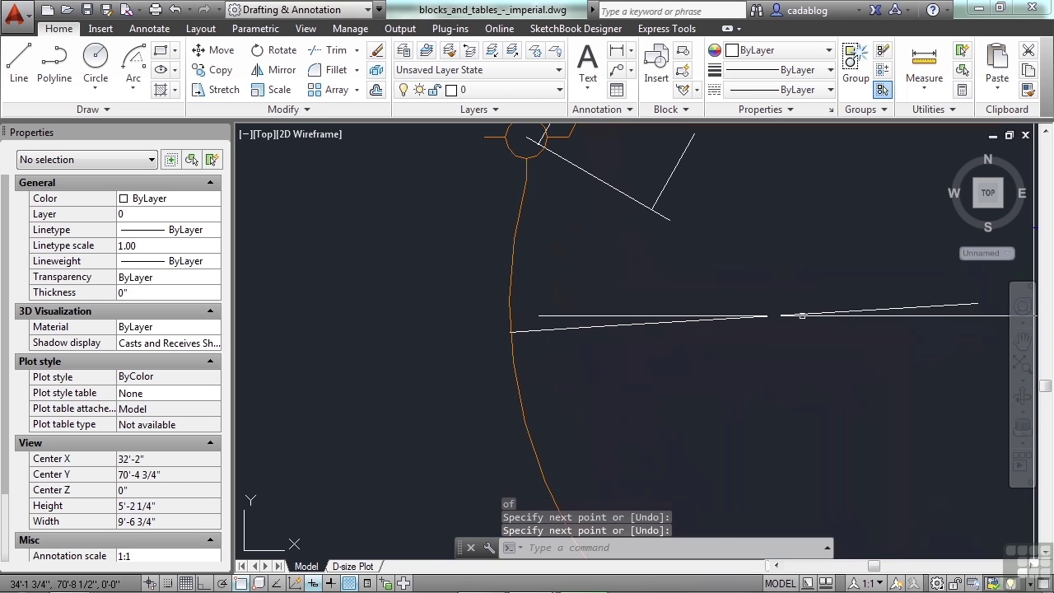
{"action": "scroll", "coordinate": [513, 336], "scroll_direction": "down", "scroll_amount": 4}
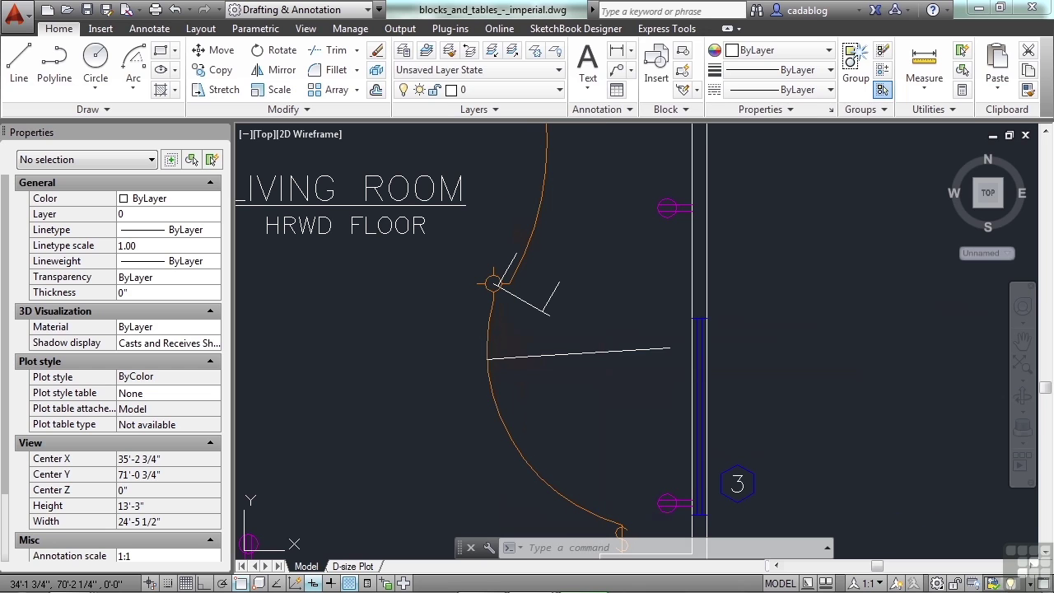
{"action": "type", "text": "os"}
{"action": "key", "text": "Return"}
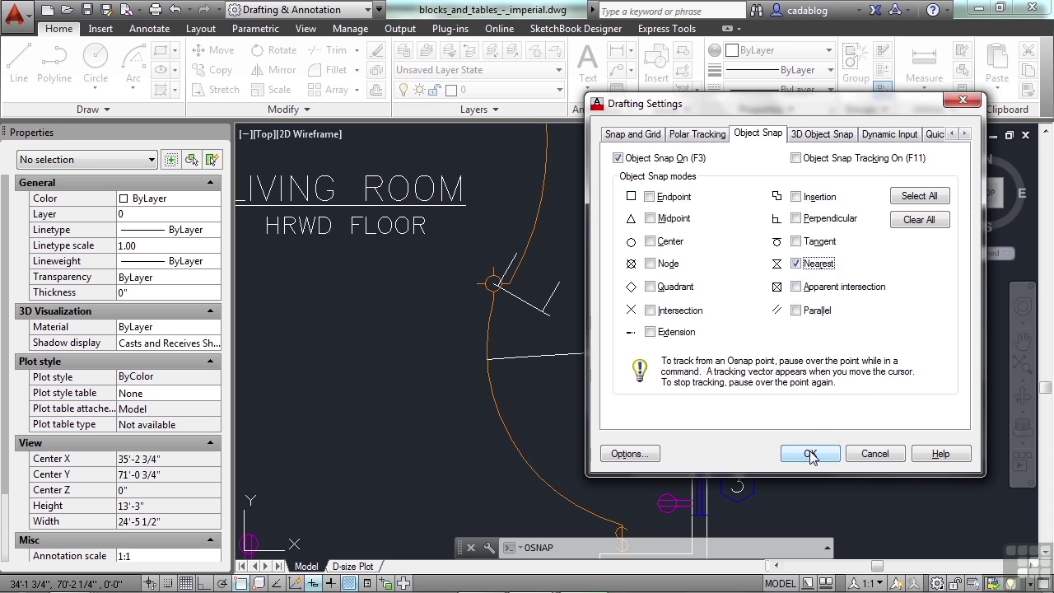
{"action": "key", "text": "Return"}
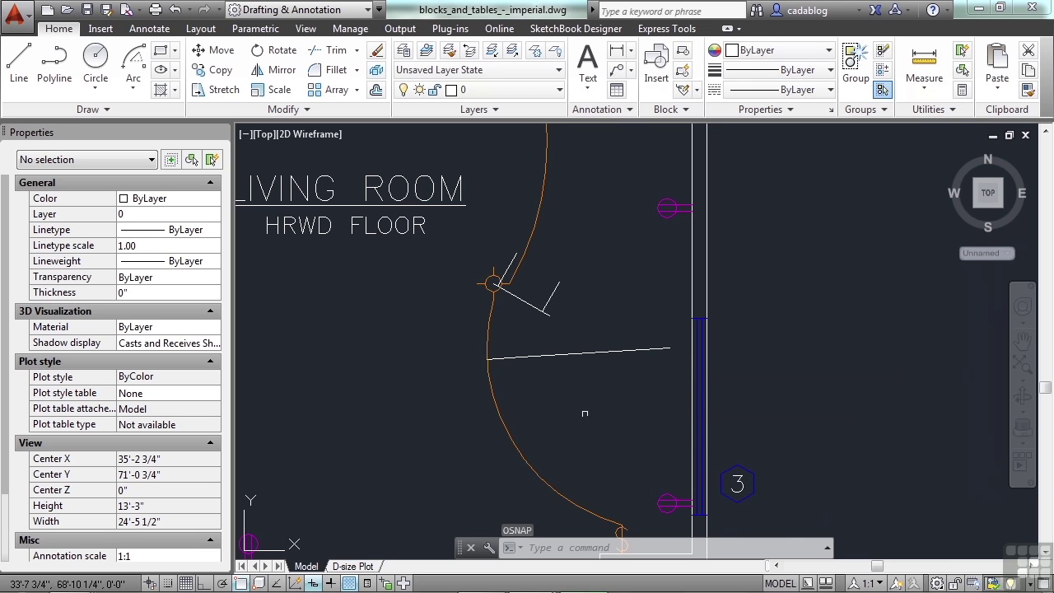
{"action": "type", "text": "l"}
{"action": "key", "text": "Return"}
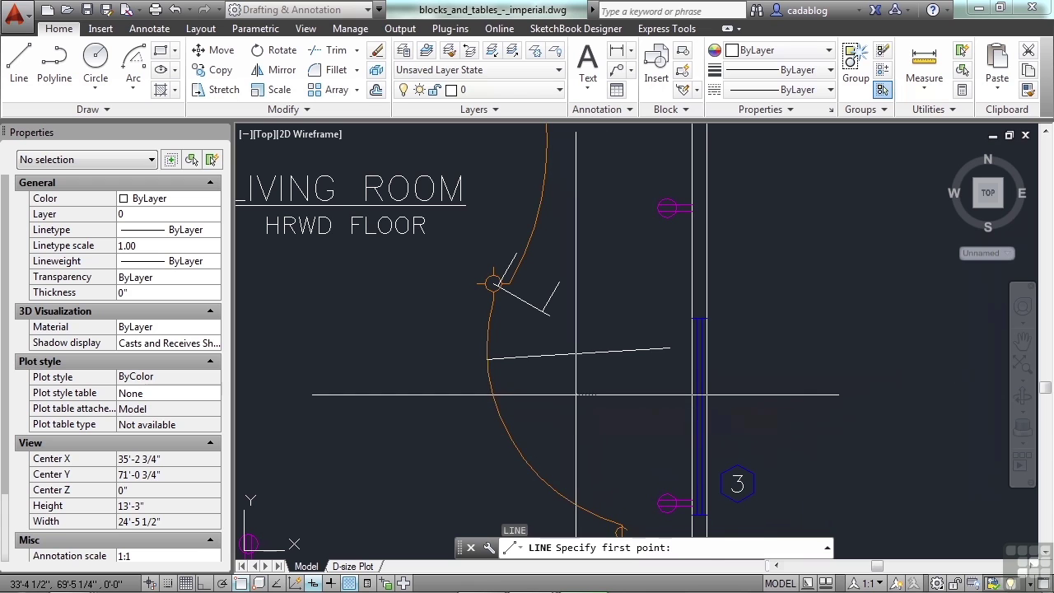
{"action": "left_click", "coordinate": [535, 410]}
{"action": "middle_click_drag", "start_coordinate": [563, 400], "coordinate": [519, 284]}
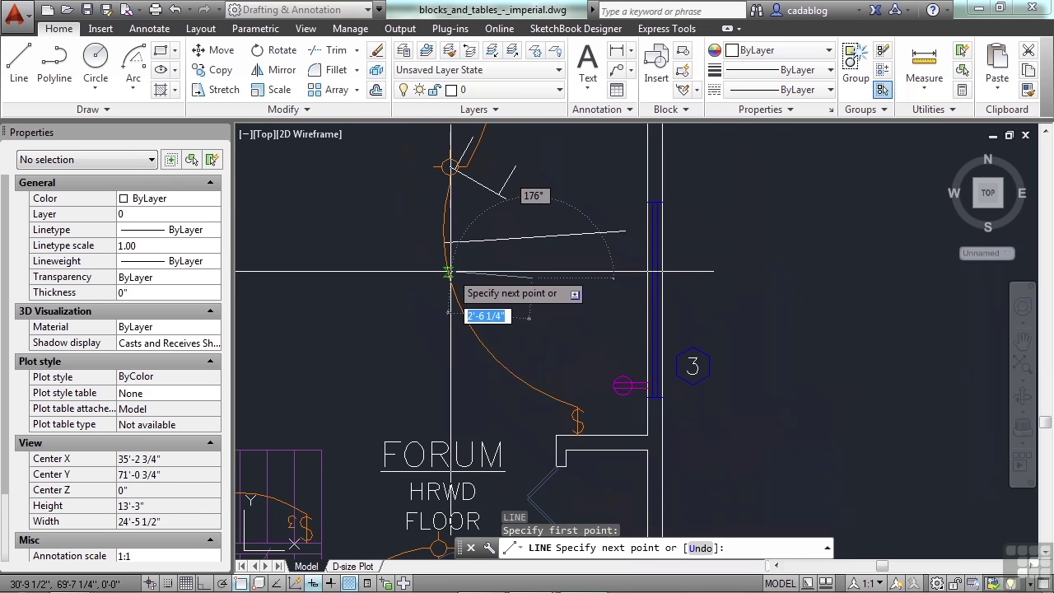
{"action": "scroll", "coordinate": [449, 272], "scroll_direction": "up", "scroll_amount": 3}
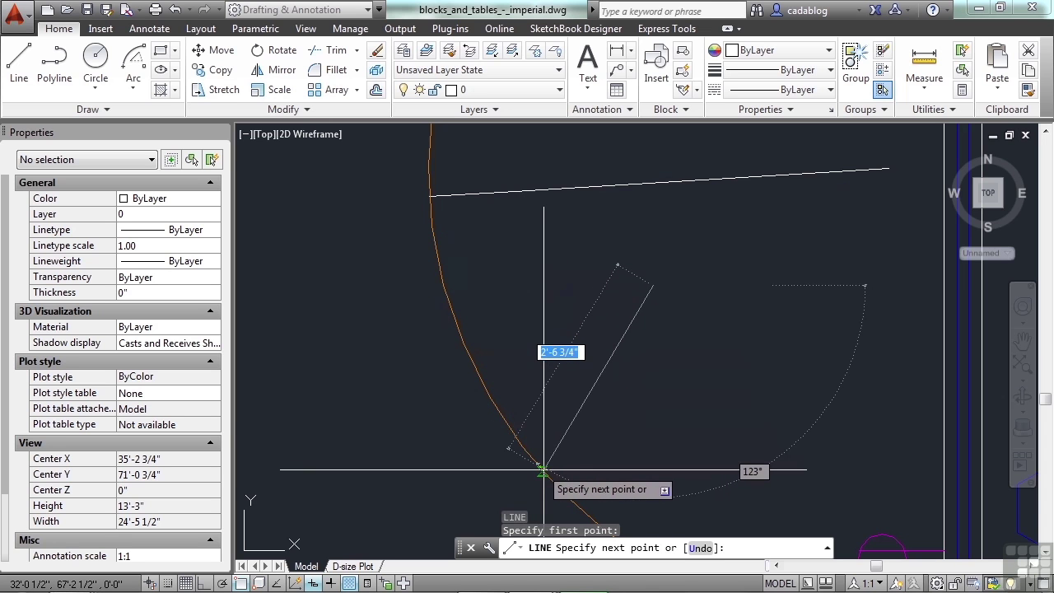
{"action": "middle_click_drag", "start_coordinate": [536, 400], "coordinate": [501, 277]}
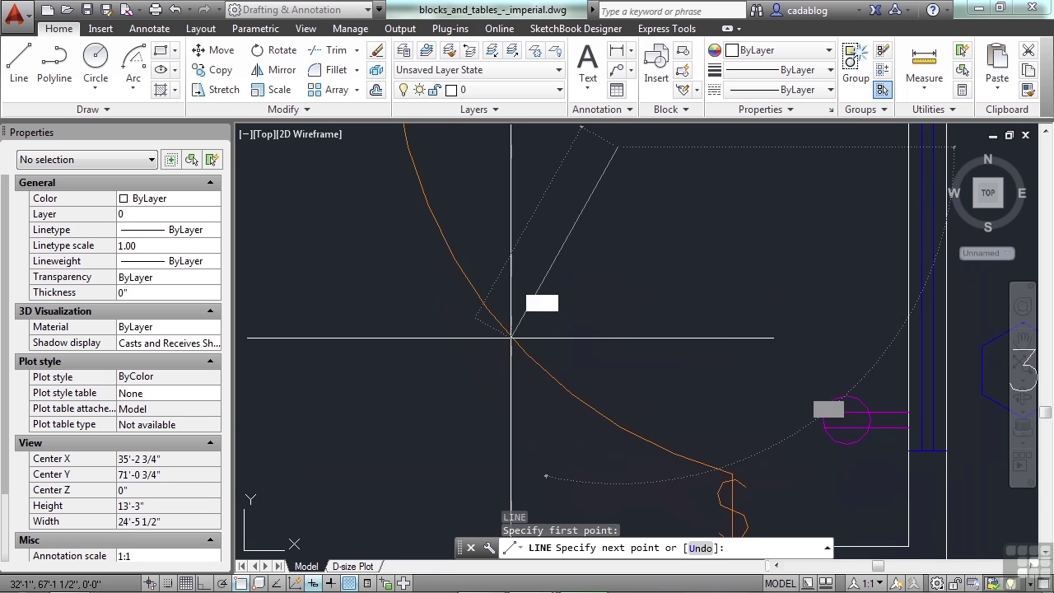
{"action": "key", "text": "Return"}
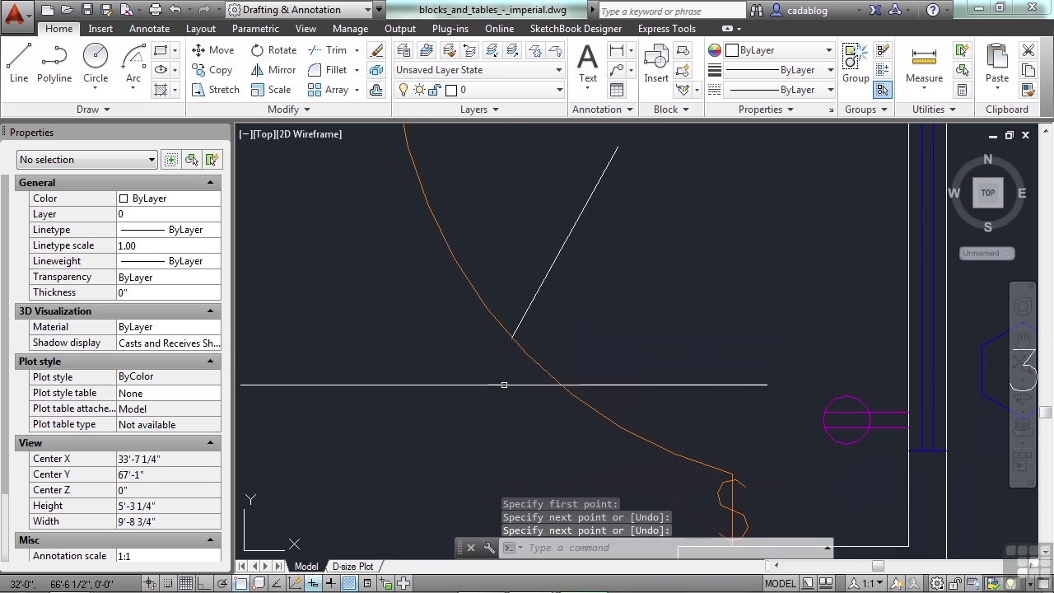
{"action": "scroll", "coordinate": [527, 309], "scroll_direction": "up", "scroll_amount": 5}
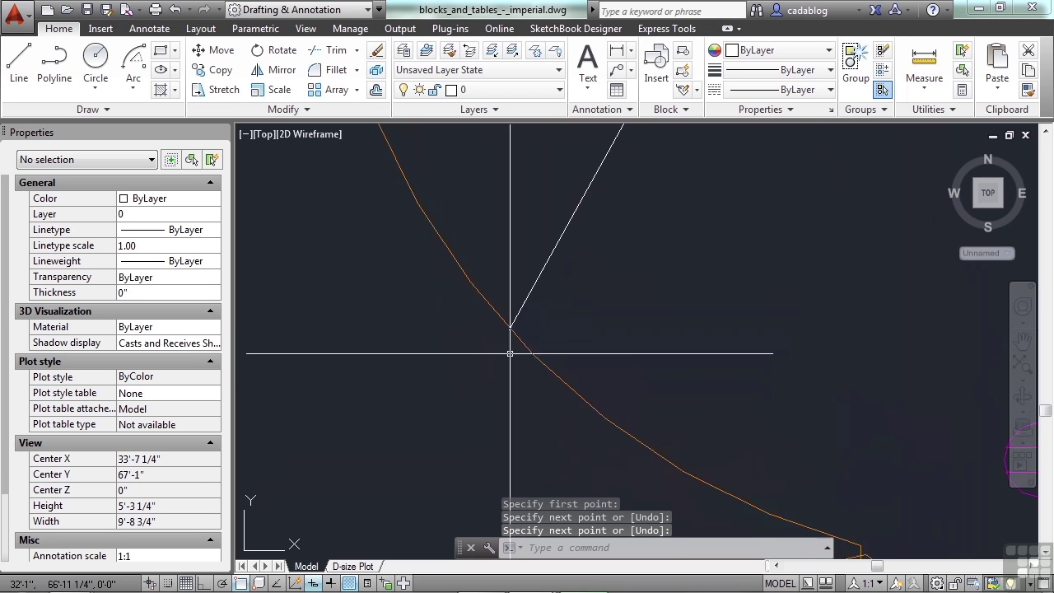
{"action": "type", "text": "rea"}
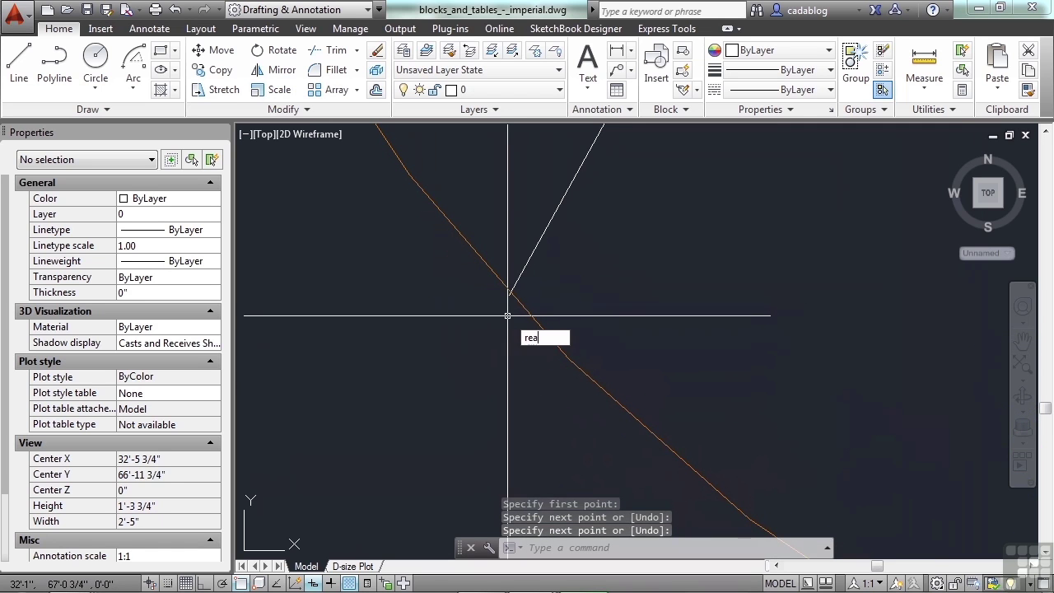
{"action": "key", "text": "Return"}
{"action": "scroll", "coordinate": [498, 302], "scroll_direction": "up", "scroll_amount": 3}
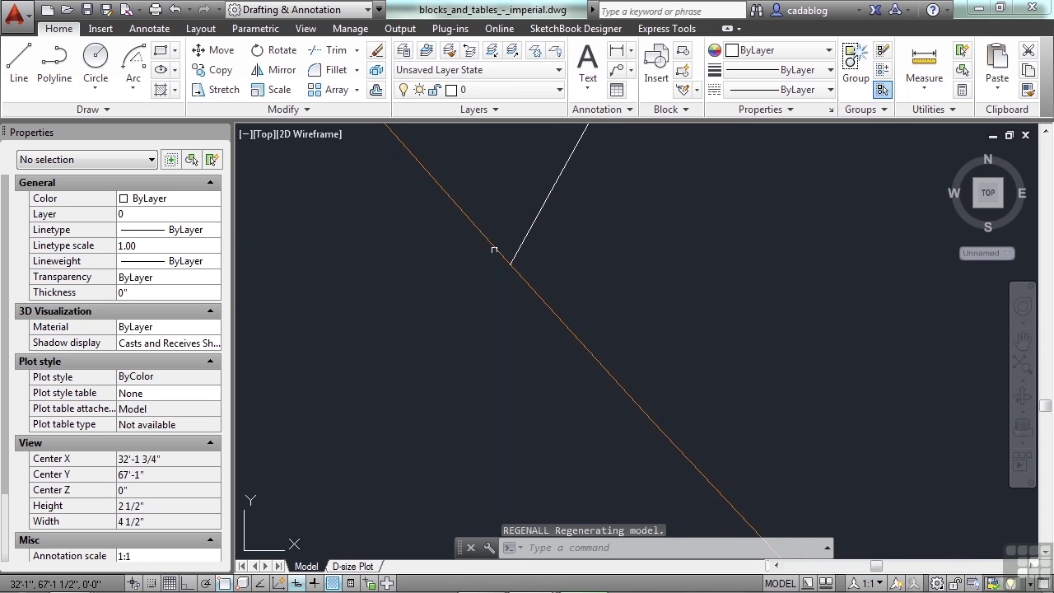
{"action": "type", "text": "rea"}
{"action": "key", "text": "Return"}
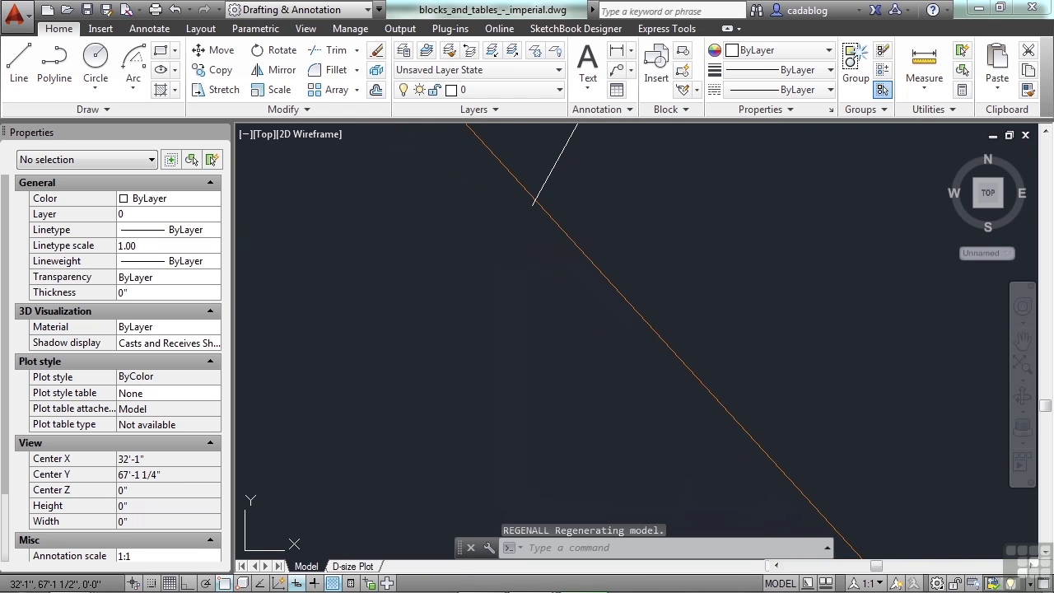
{"action": "left_click", "coordinate": [536, 199]}
{"action": "left_click", "coordinate": [543, 220]}
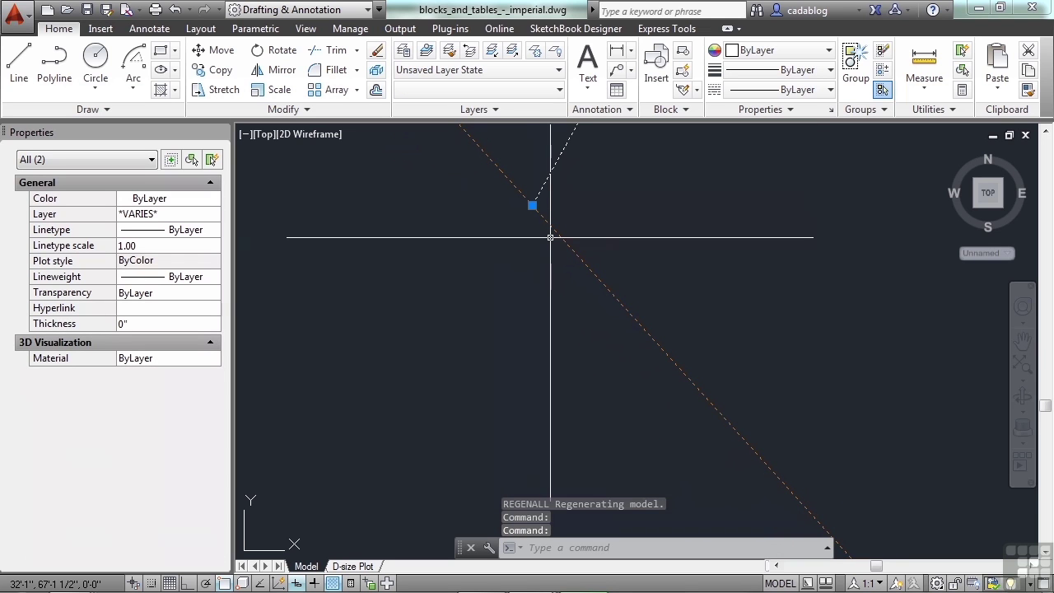
{"action": "mouse_move", "coordinate": [533, 206]}
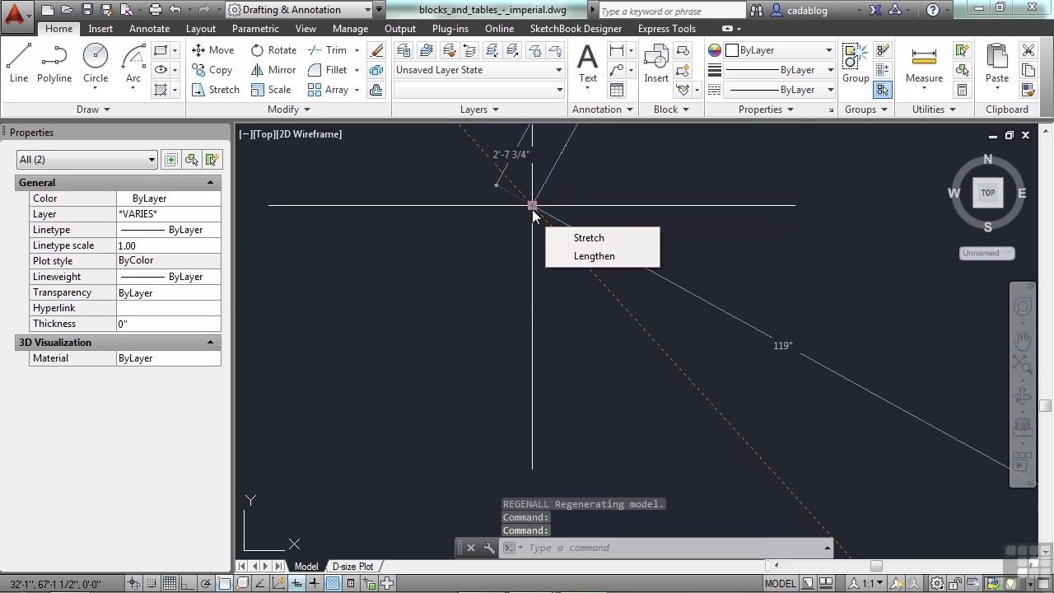
{"action": "key", "text": "Escape"}
{"action": "key", "text": "Escape"}
{"action": "scroll", "coordinate": [498, 302], "scroll_direction": "down", "scroll_amount": 3}
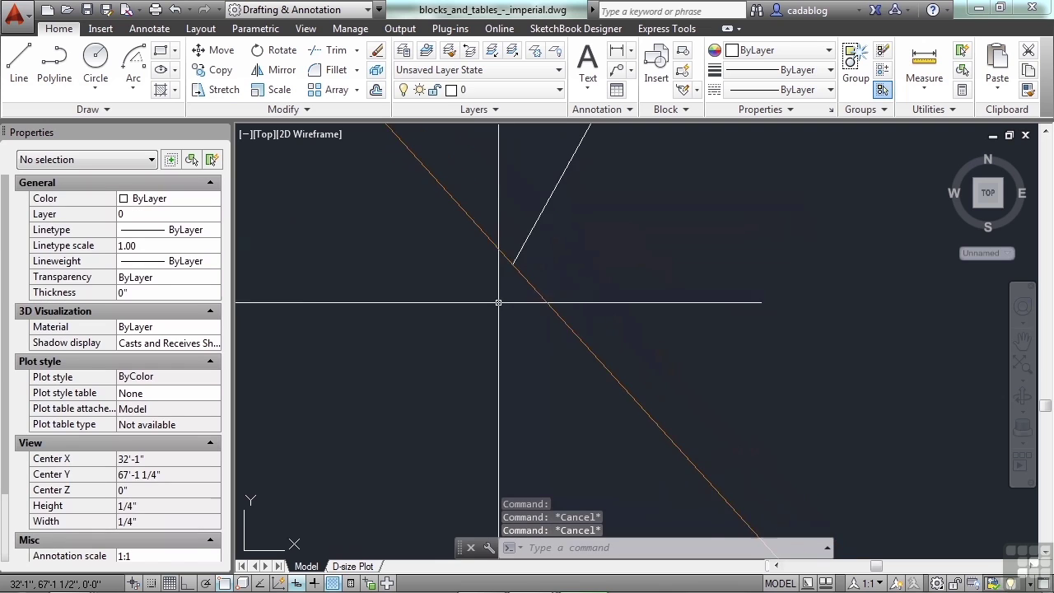
{"action": "scroll", "coordinate": [502, 305], "scroll_direction": "down", "scroll_amount": 10}
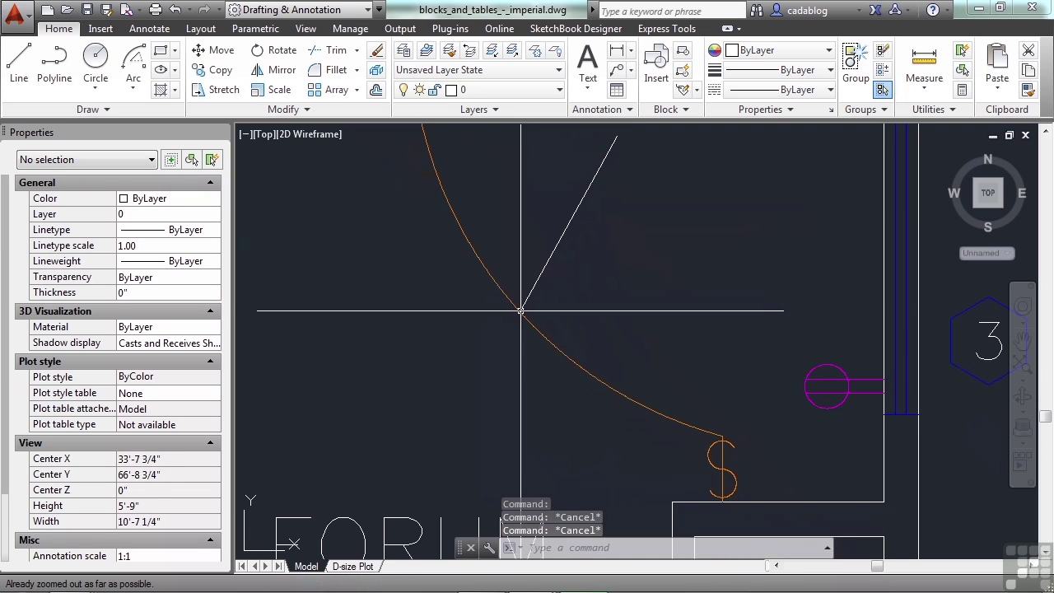
Pan down to show more of the arc and reapply the object snap settings
{"action": "middle_click_drag", "start_coordinate": [590, 274], "coordinate": [590, 332]}
{"action": "type", "text": "o"}
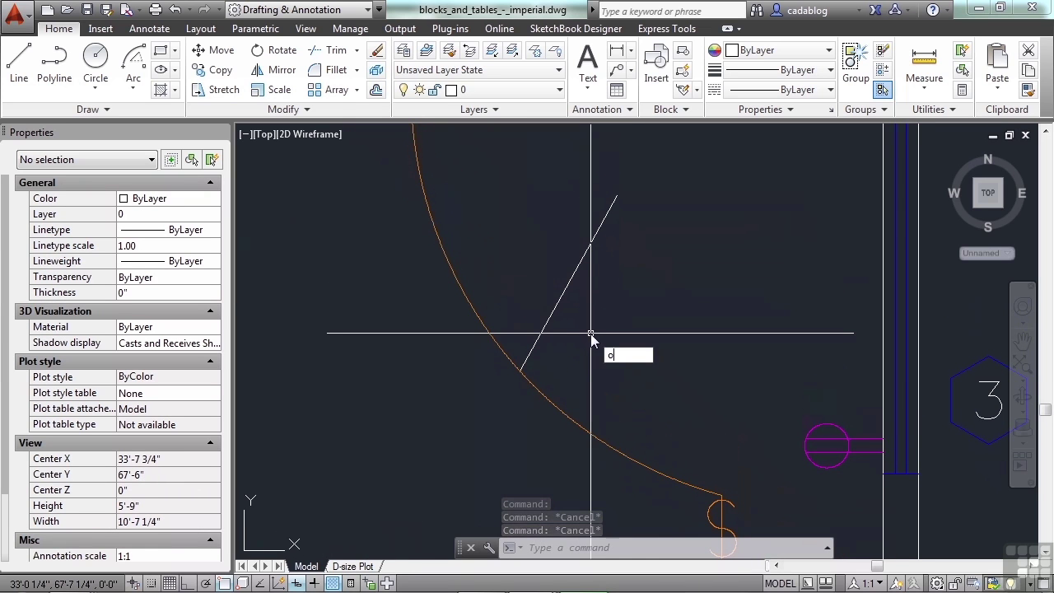
{"action": "type", "text": "s"}
{"action": "key", "text": "Return"}
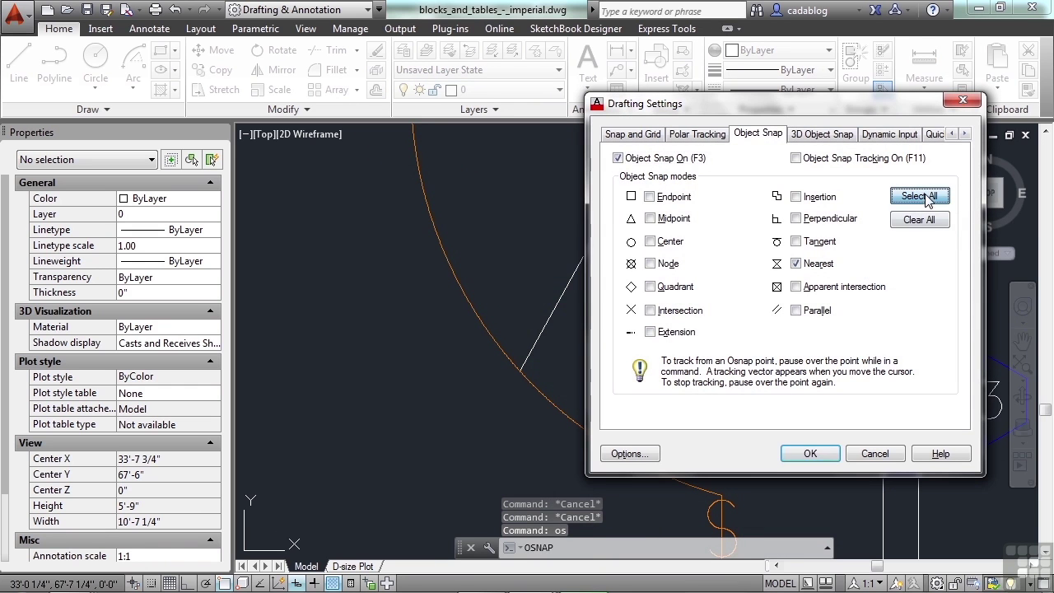
{"action": "left_click", "coordinate": [810, 454]}
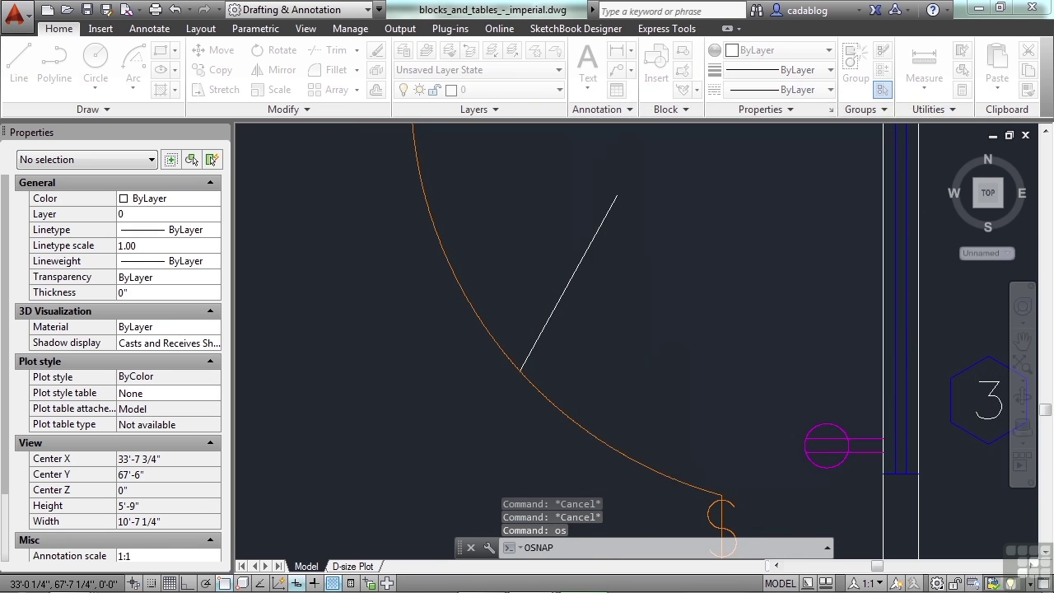
Start a test line near the arc, cancel it, and reopen the object snap settings
{"action": "type", "text": "l"}
{"action": "key", "text": "Return"}
{"action": "left_click", "coordinate": [579, 392]}
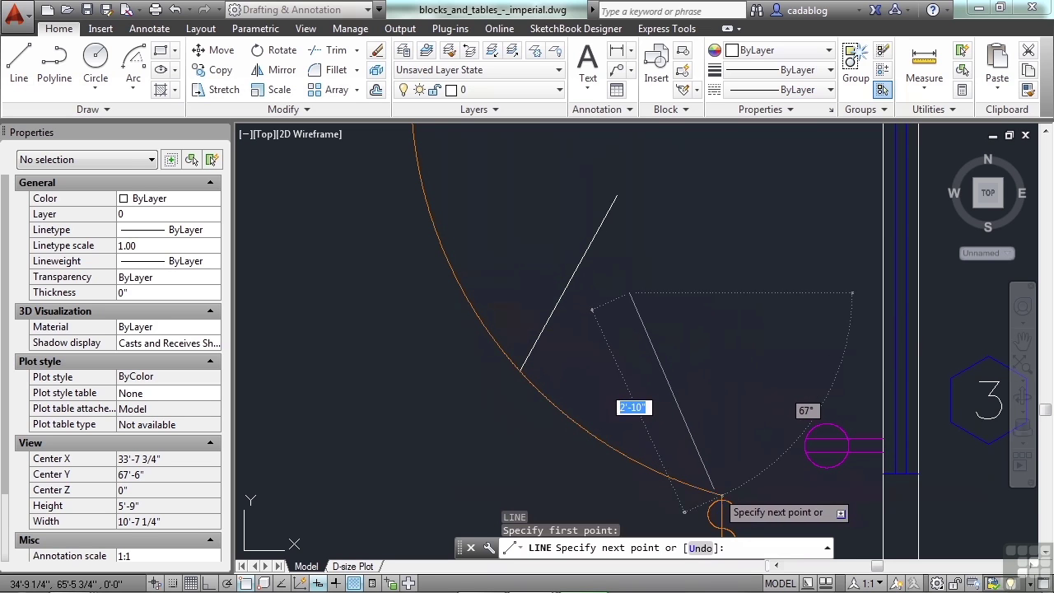
{"action": "key", "text": "Escape"}
{"action": "key", "text": "Escape"}
{"action": "type", "text": "os"}
{"action": "key", "text": "Return"}
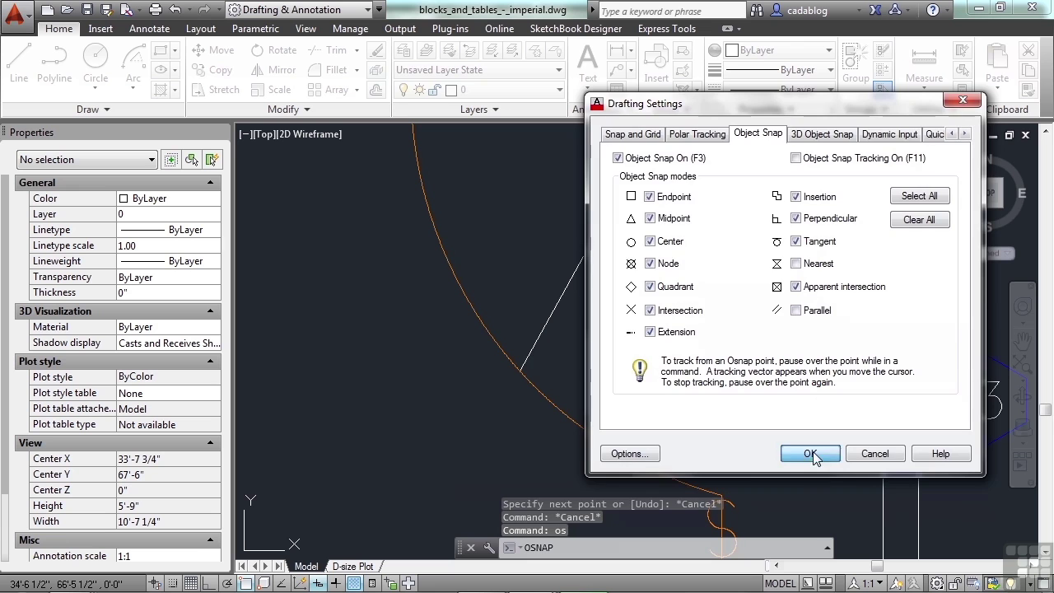
Accept the snap modes, then start a test line right of the white line and cancel it
{"action": "left_click", "coordinate": [812, 454]}
{"action": "type", "text": "l"}
{"action": "key", "text": "Return"}
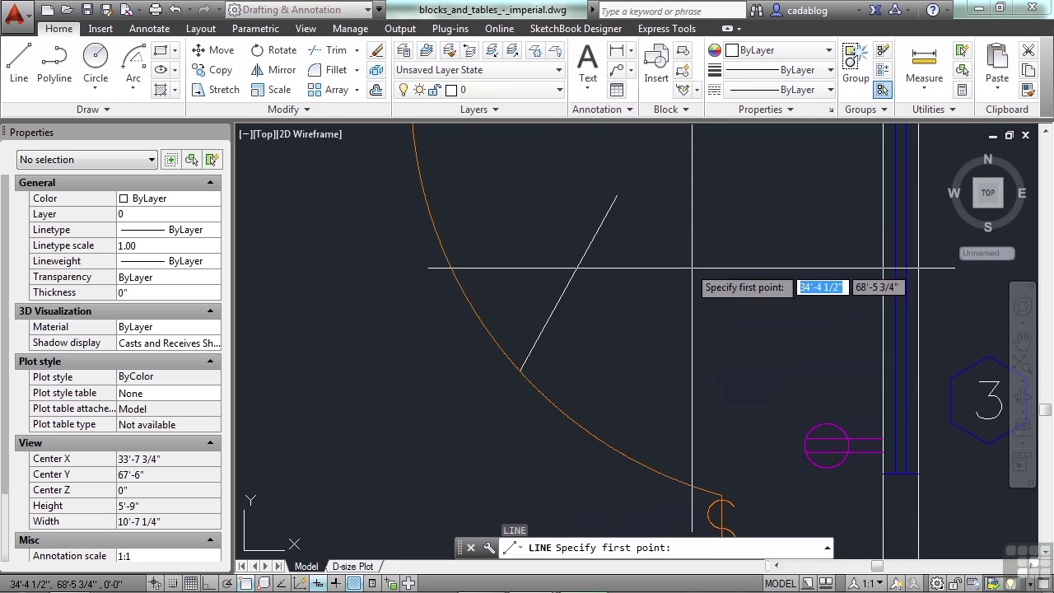
{"action": "left_click", "coordinate": [673, 257]}
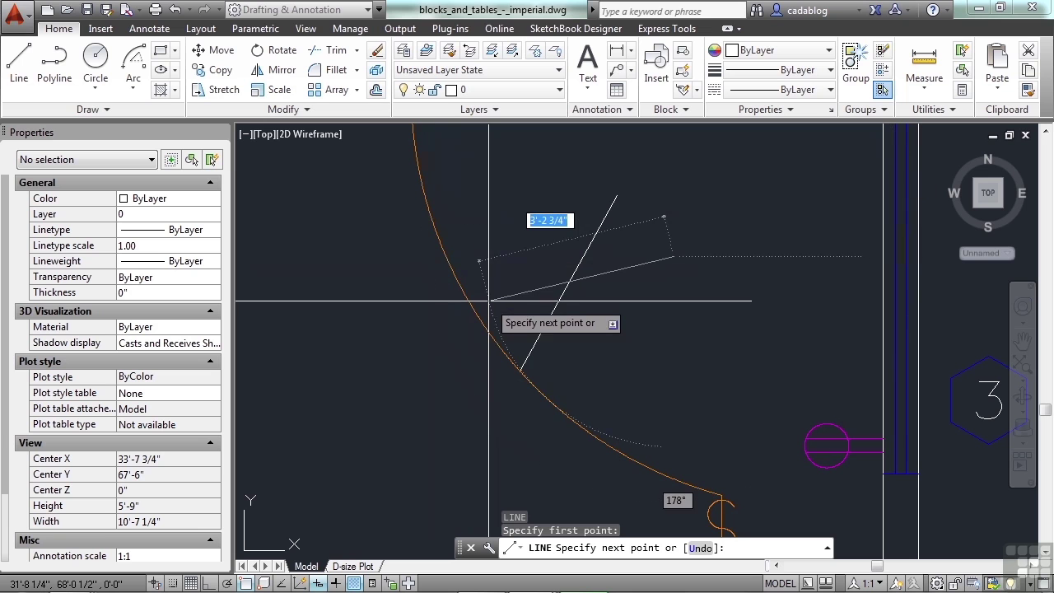
{"action": "key", "text": "Escape"}
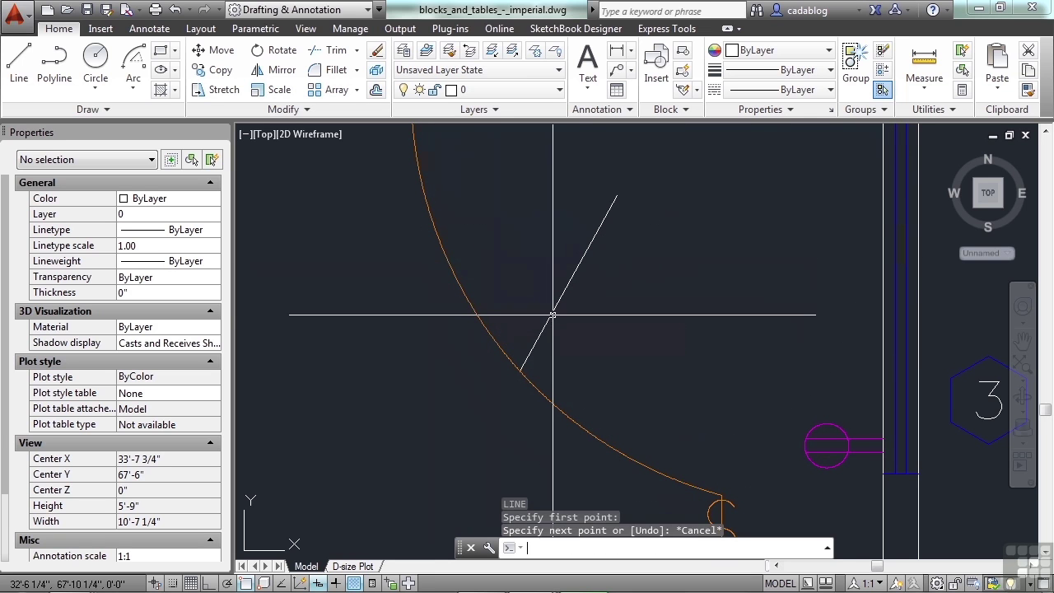
Draw a line ending on the orange corner at the arc's lower end using the NEA snap
{"action": "type", "text": "l"}
{"action": "key", "text": "Return"}
{"action": "left_click", "coordinate": [685, 299]}
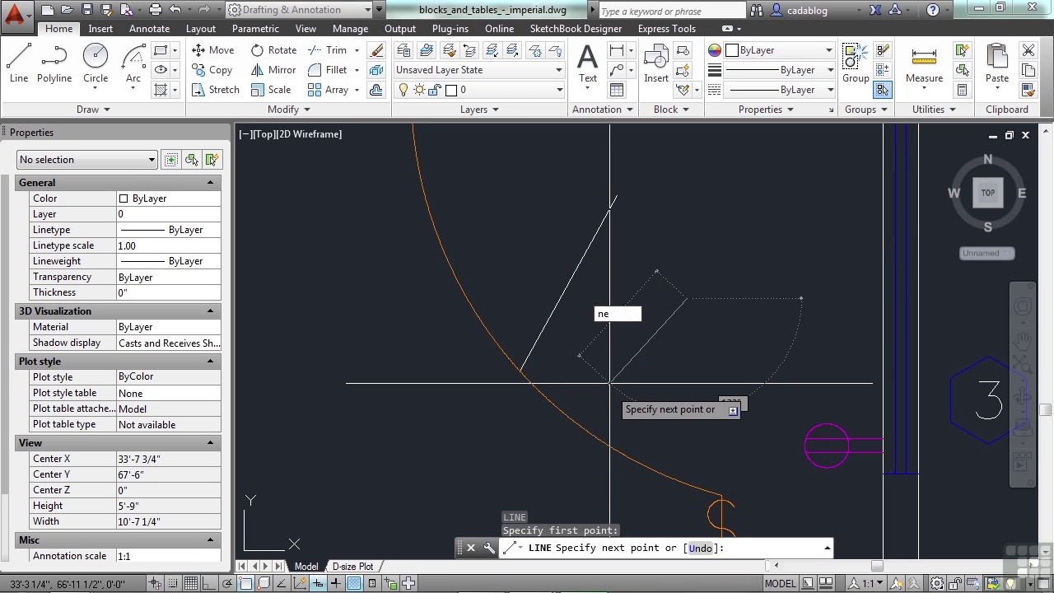
{"action": "type", "text": "nea"}
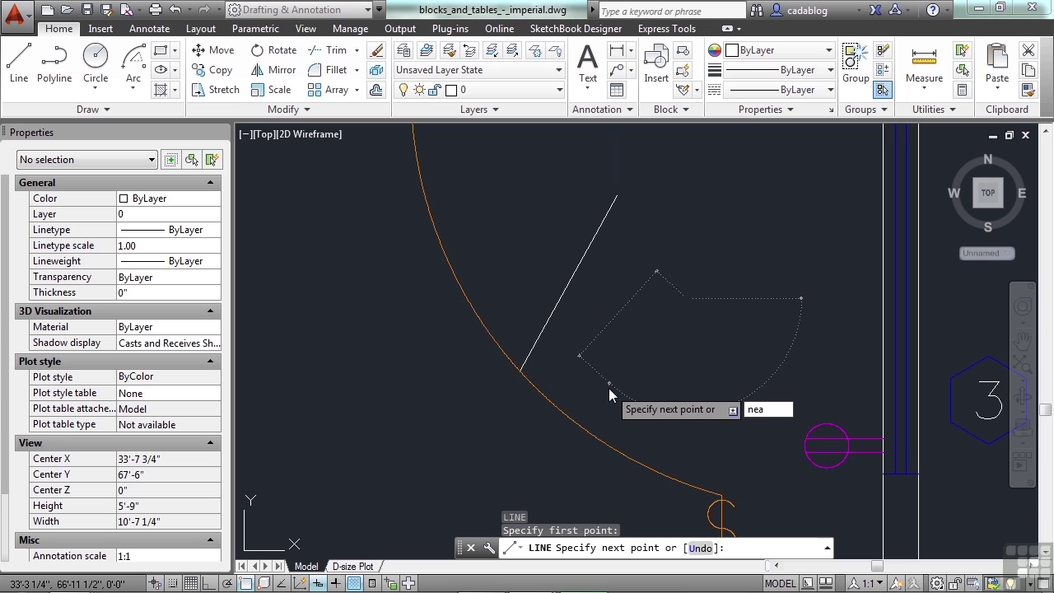
{"action": "key", "text": "Return"}
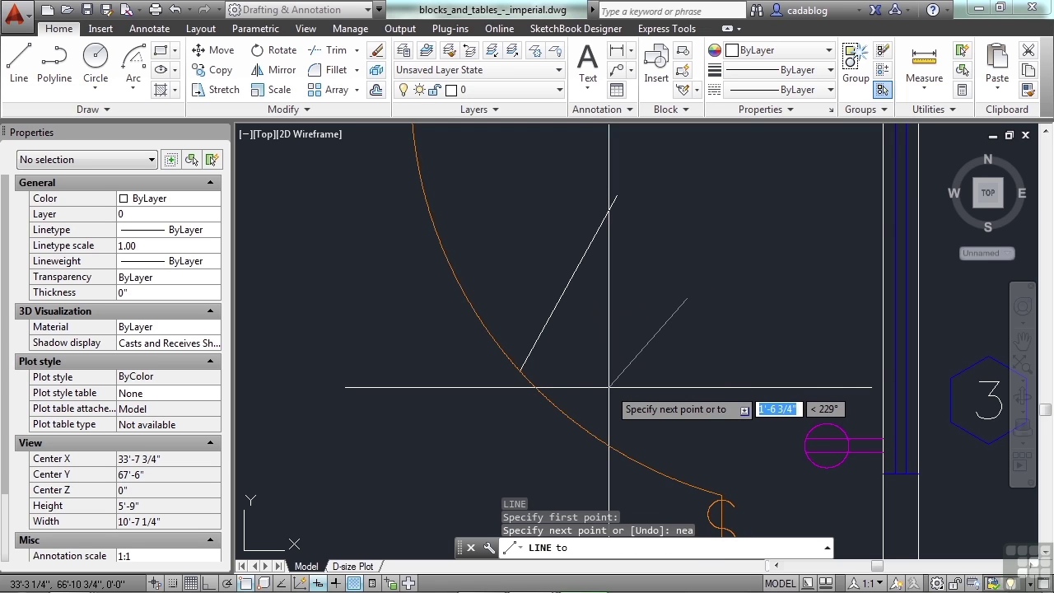
{"action": "scroll", "coordinate": [718, 502], "scroll_direction": "up", "scroll_amount": 3}
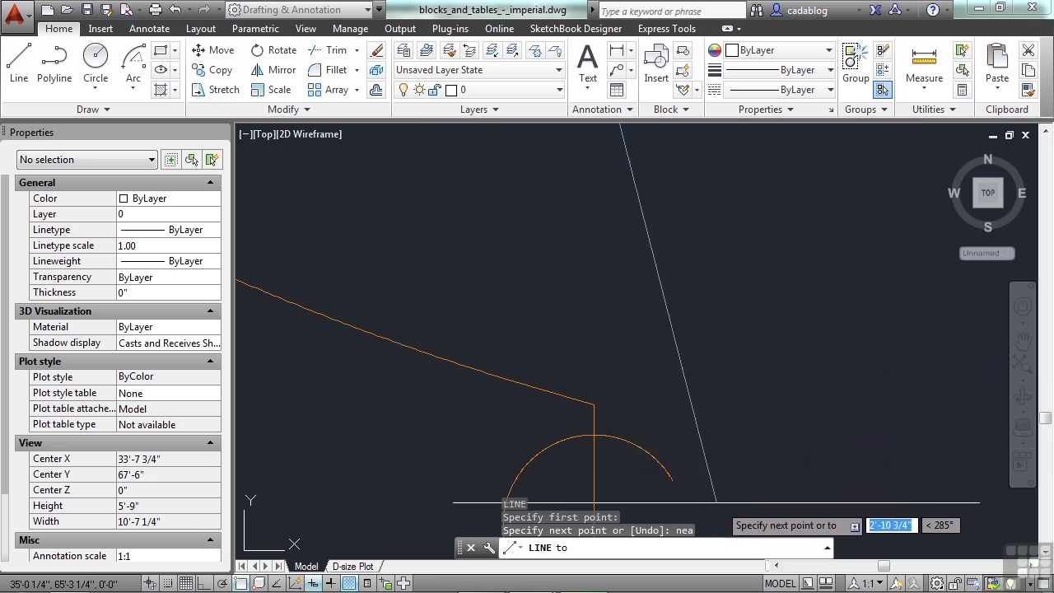
{"action": "scroll", "coordinate": [609, 411], "scroll_direction": "up", "scroll_amount": 4}
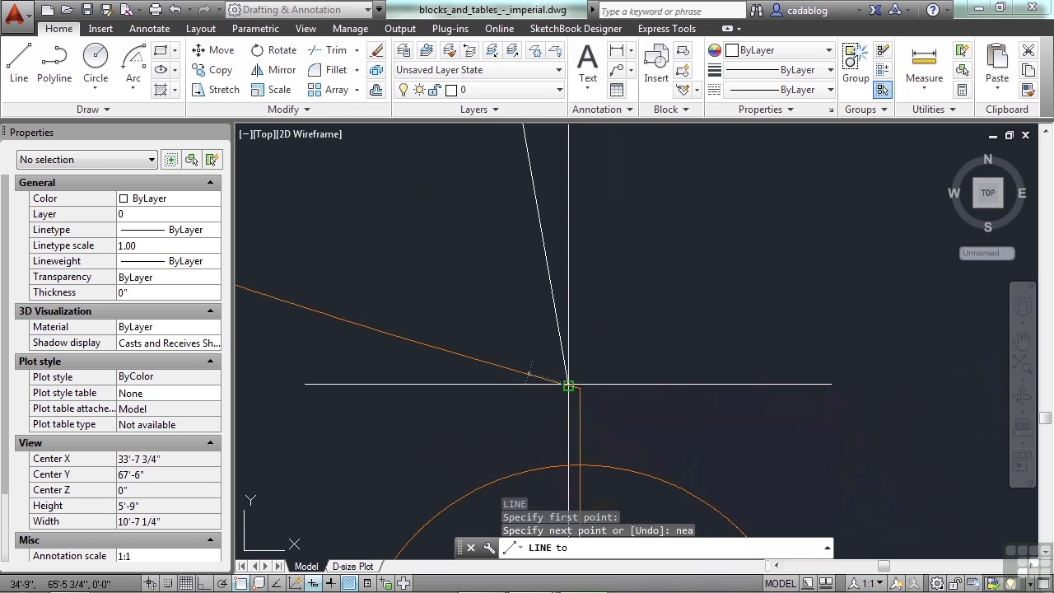
{"action": "left_click", "coordinate": [568, 384]}
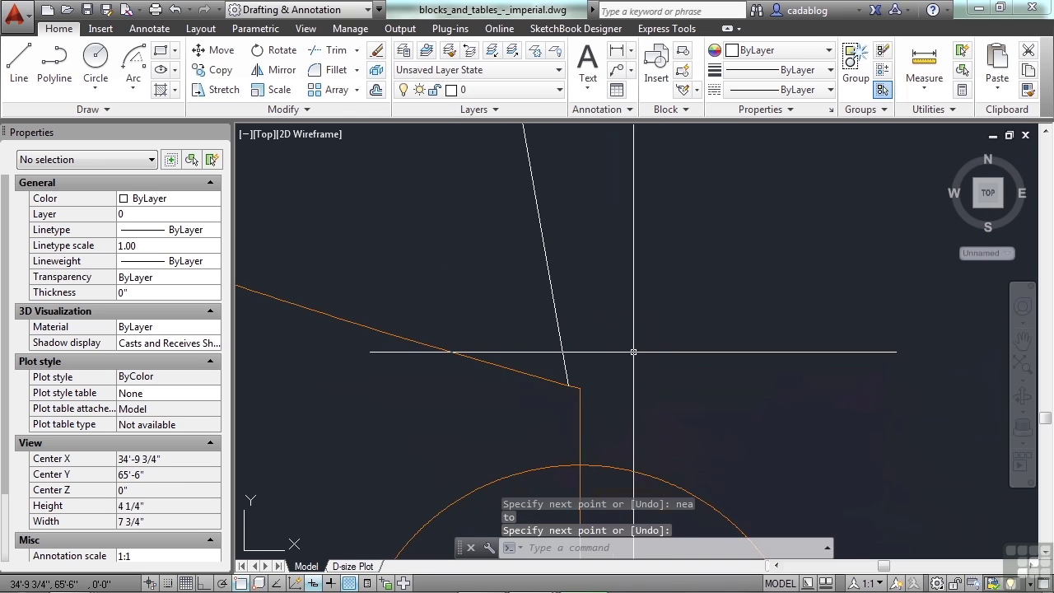
{"action": "scroll", "coordinate": [633, 352], "scroll_direction": "down", "scroll_amount": 5}
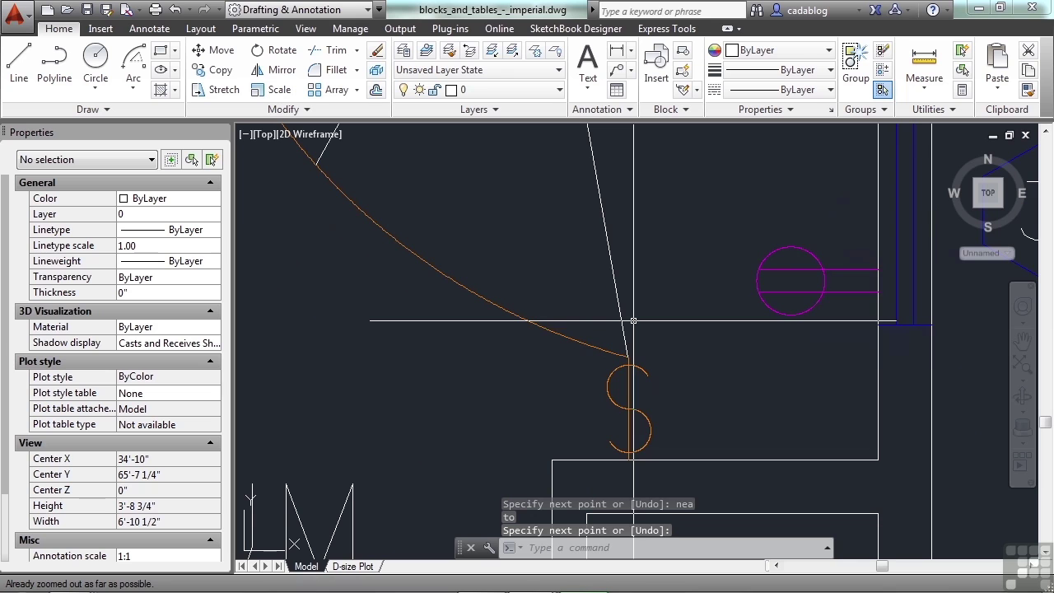